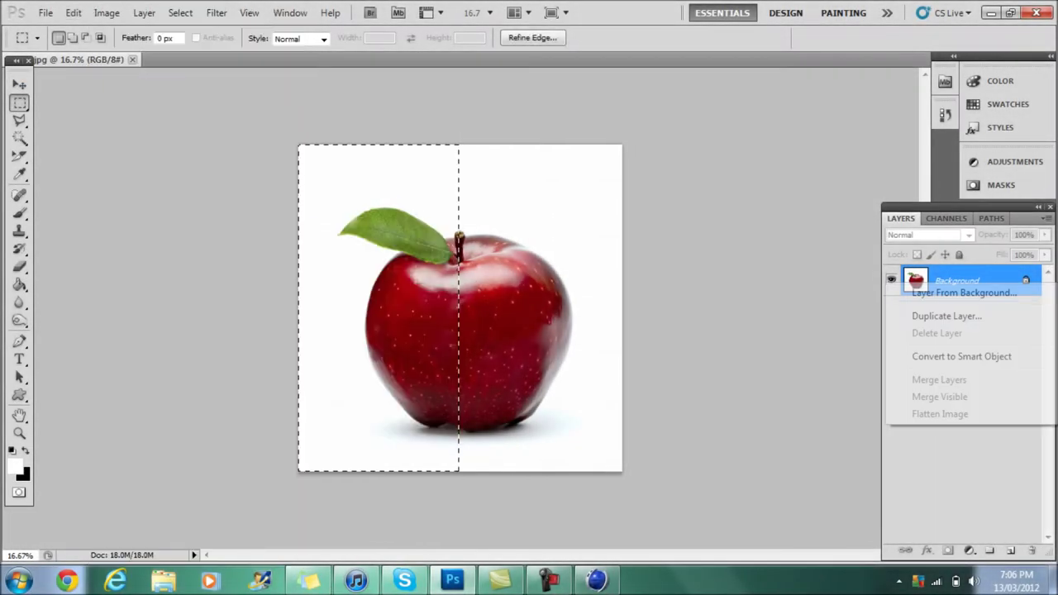
# Duplicate the apple photo and cut its left half onto its own layer.
pyautogui.hotkey('ctrl', 'j')
pyautogui.hotkey('ctrl', 'x')
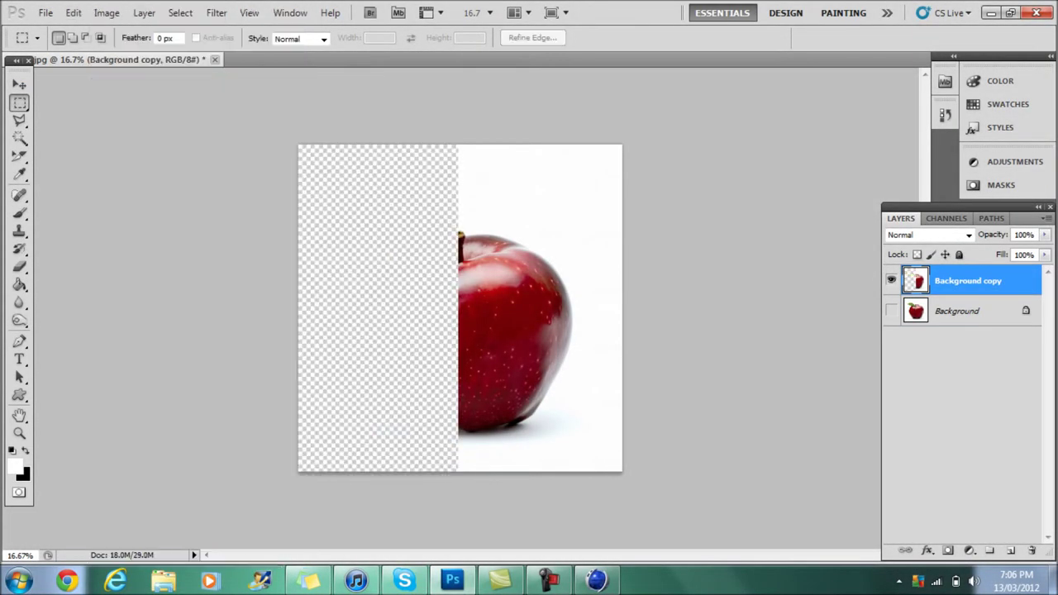
pyautogui.hotkey('ctrl', 'v')
pyautogui.press('v')
# Warp the left apple half outward by pulling its top edge left.
pyautogui.click(74, 12)
pyautogui.click(386, 394)
pyautogui.moveTo(458, 145); pyautogui.dragTo(354, 144)
pyautogui.click(20, 84)
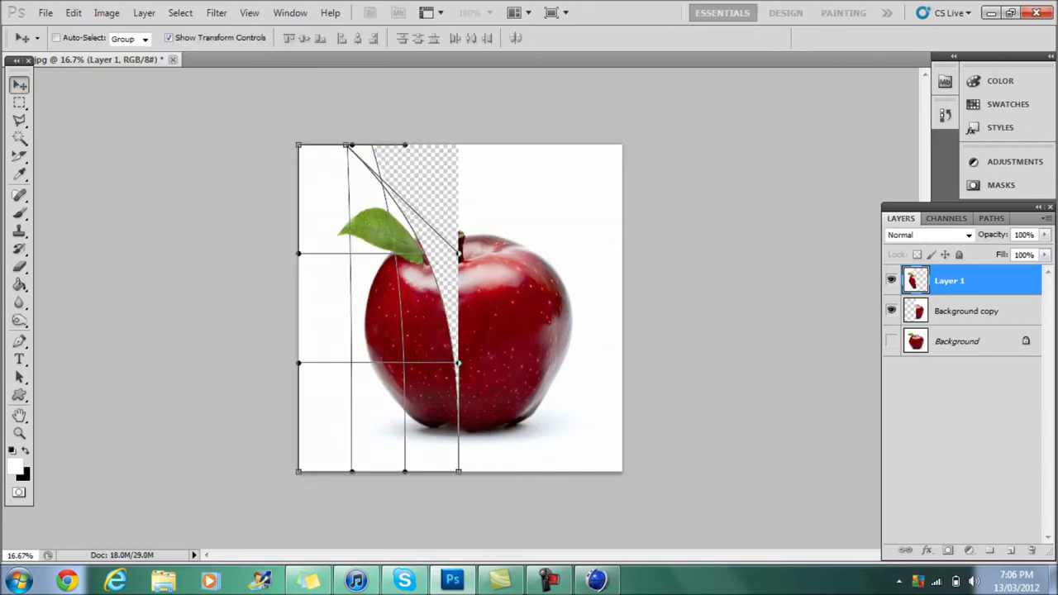
pyautogui.click(451, 227)
# Warp the right half on Background copy outward to the right.
pyautogui.click(967, 310)
pyautogui.click(74, 12)
pyautogui.click(386, 395)
pyautogui.moveTo(458, 144); pyautogui.dragTo(568, 146)
pyautogui.click(20, 84)
# Add an empty Layer 2 and zoom in on the apple's bottom.
pyautogui.click(450, 227)
pyautogui.keyDown('ctrl'); pyautogui.click(1010, 550); pyautogui.keyUp('ctrl')
pyautogui.click(20, 434)
pyautogui.moveTo(428, 402); pyautogui.dragTo(463, 402)
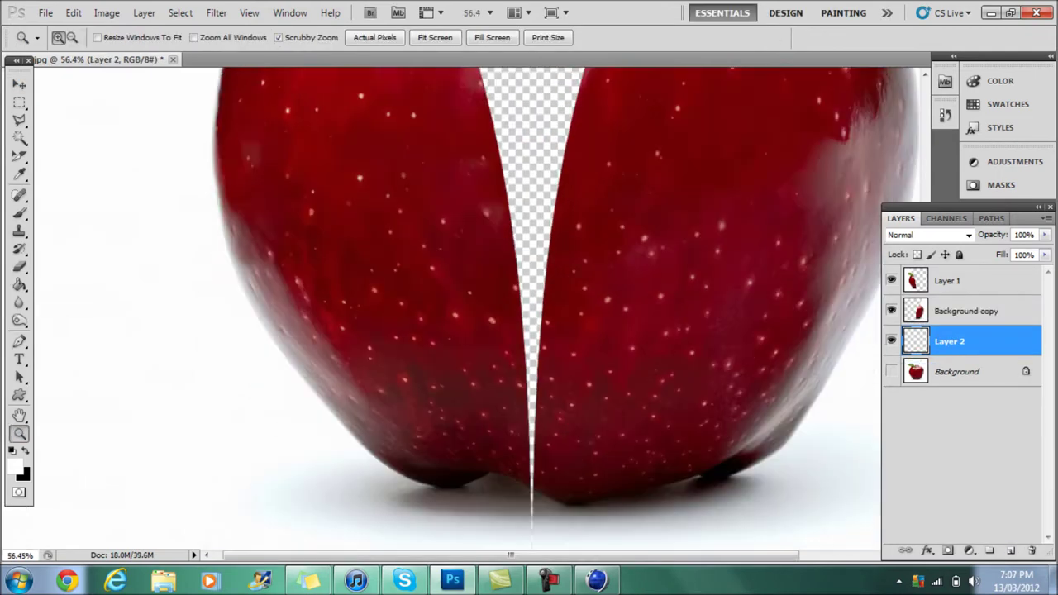
# Merge Layer 1 and Background copy into one apple layer.
pyautogui.scroll(-2, 530, 306)
pyautogui.press('s')
pyautogui.click(947, 281)
pyautogui.keyDown('shift'); pyautogui.click(966, 310); pyautogui.keyUp('shift')
pyautogui.click(143, 12)
pyautogui.click(165, 475)
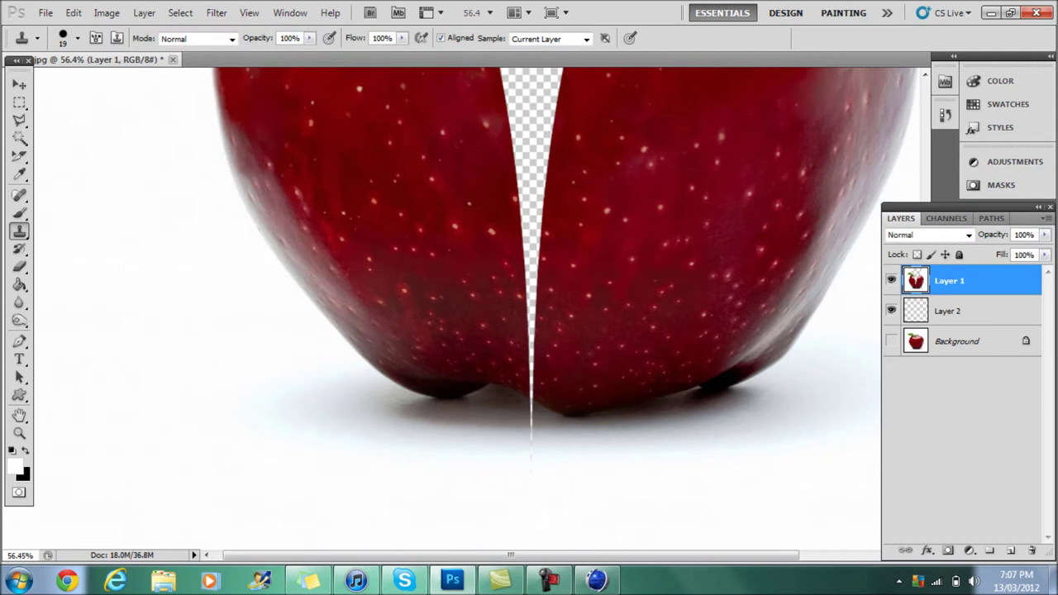
# On Layer 2, clone-stamp over the lower gap, shadow gap and transparent sliver.
pyautogui.hotkey('alt', '[')
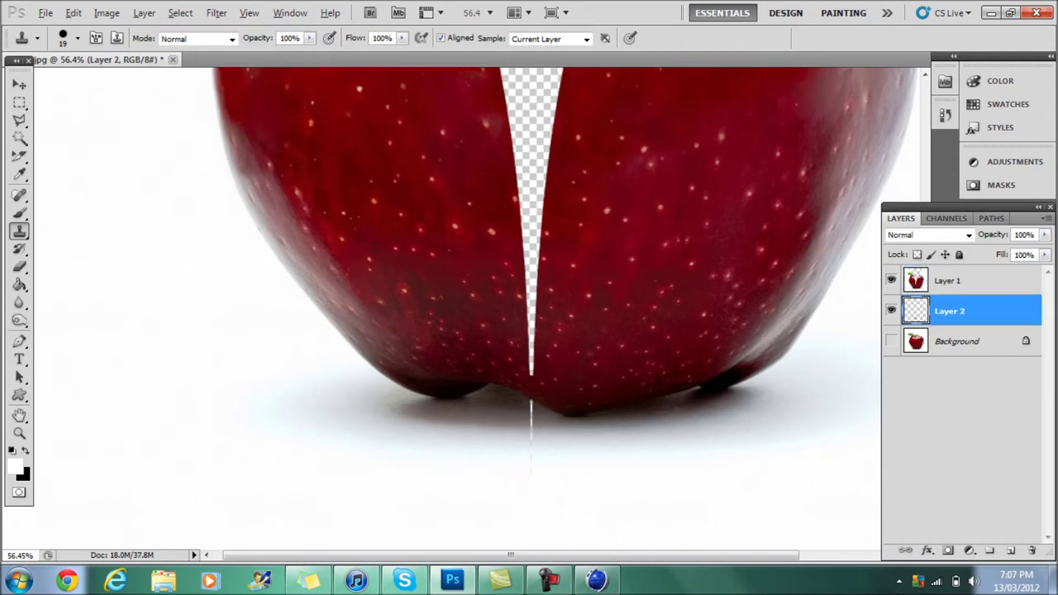
pyautogui.hotkey('alt', ']')
pyautogui.moveTo(514, 424); pyautogui.dragTo(565, 410)
pyautogui.hotkey('alt', '[')
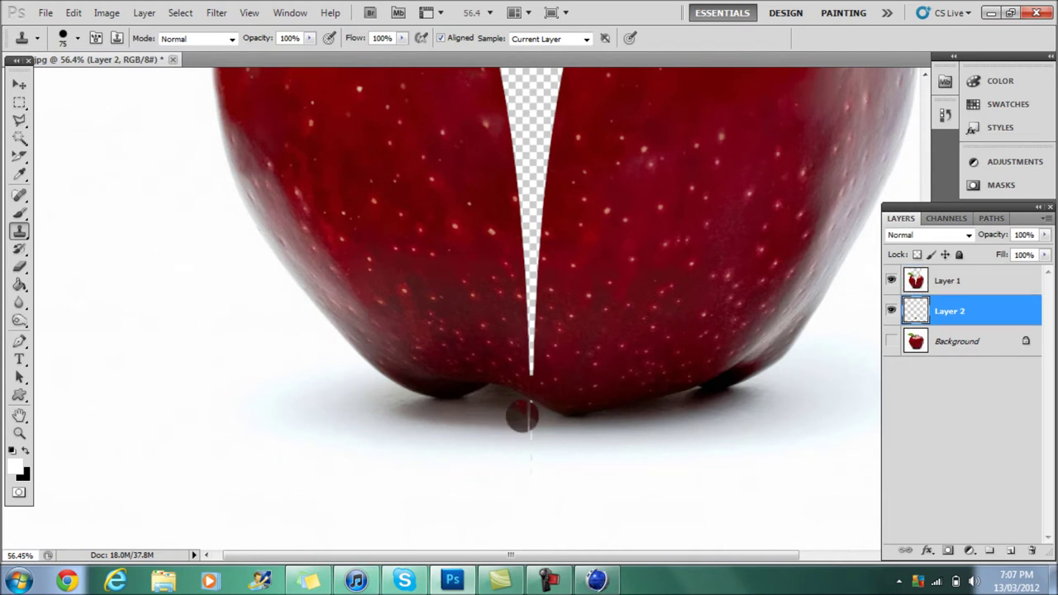
pyautogui.hotkey('alt', ']')
pyautogui.moveTo(531, 438); pyautogui.dragTo(531, 407)
pyautogui.hotkey('alt', '[')
pyautogui.hotkey('alt', ']')
pyautogui.moveTo(531, 332); pyautogui.dragTo(531, 300)
# Drag the zipper image into the apple document.
pyautogui.hotkey('alt', '[')
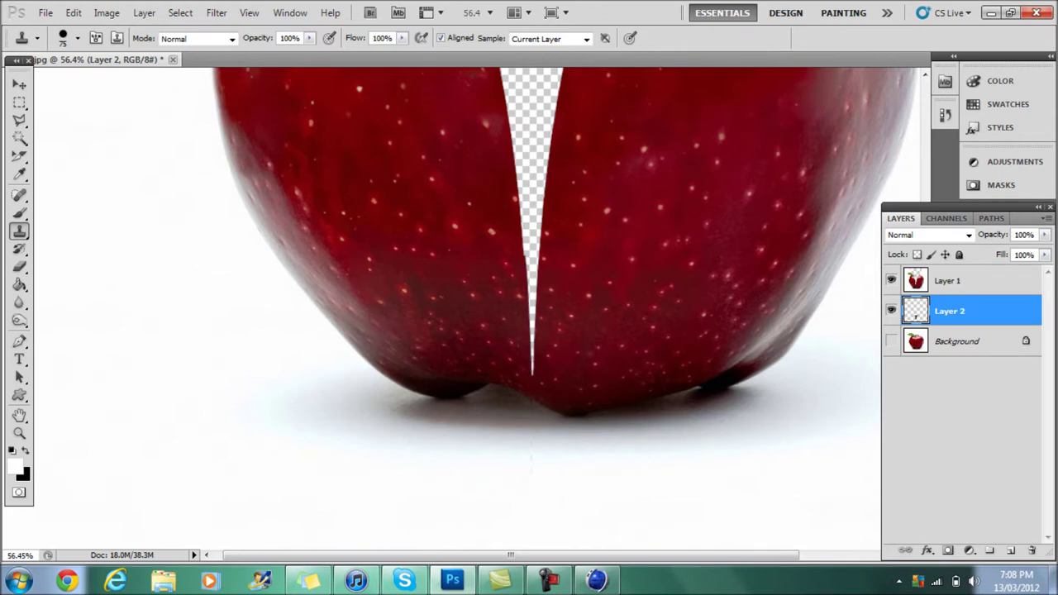
pyautogui.hotkey('alt', ']')
pyautogui.hotkey('alt', '[')
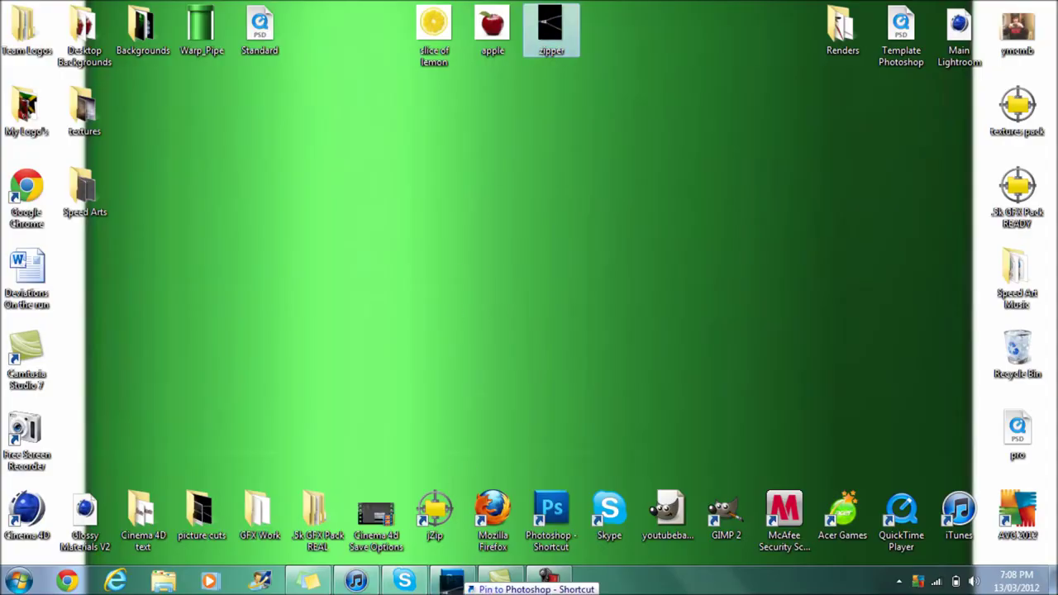
pyautogui.moveTo(452, 579); pyautogui.dragTo(460, 308)
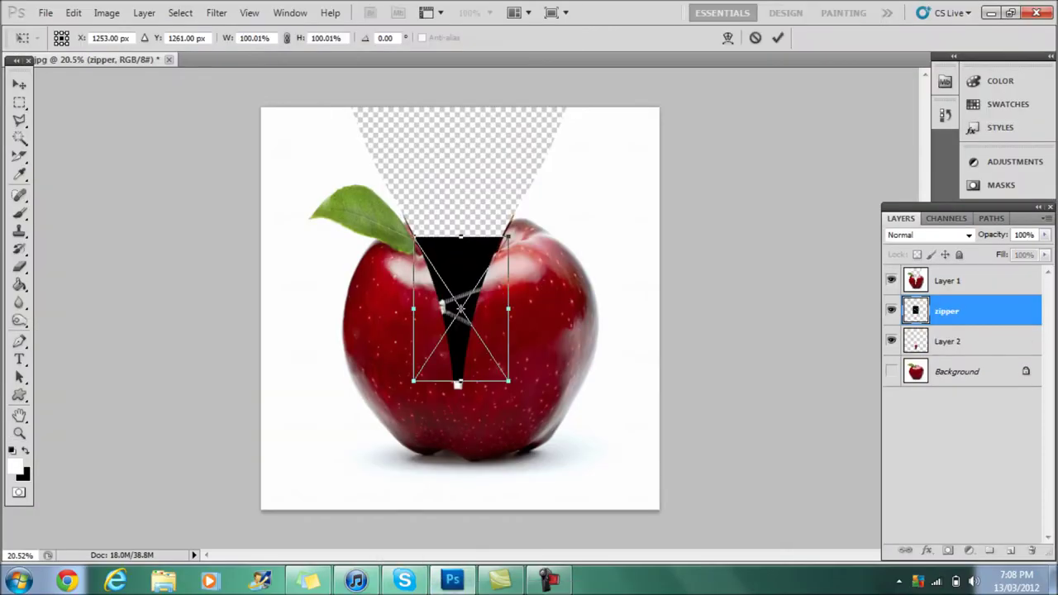
# Commit the placed zipper and Magic Wand-select its black background.
pyautogui.click(449, 227)
pyautogui.press('Return')
pyautogui.press('w')
pyautogui.click(463, 380)
pyautogui.click(180, 13)
# Contract the black-background selection with Select > Modify > Contract.
pyautogui.click(413, 180)
pyautogui.click(496, 234)
pyautogui.press('Escape')
pyautogui.click(217, 12)
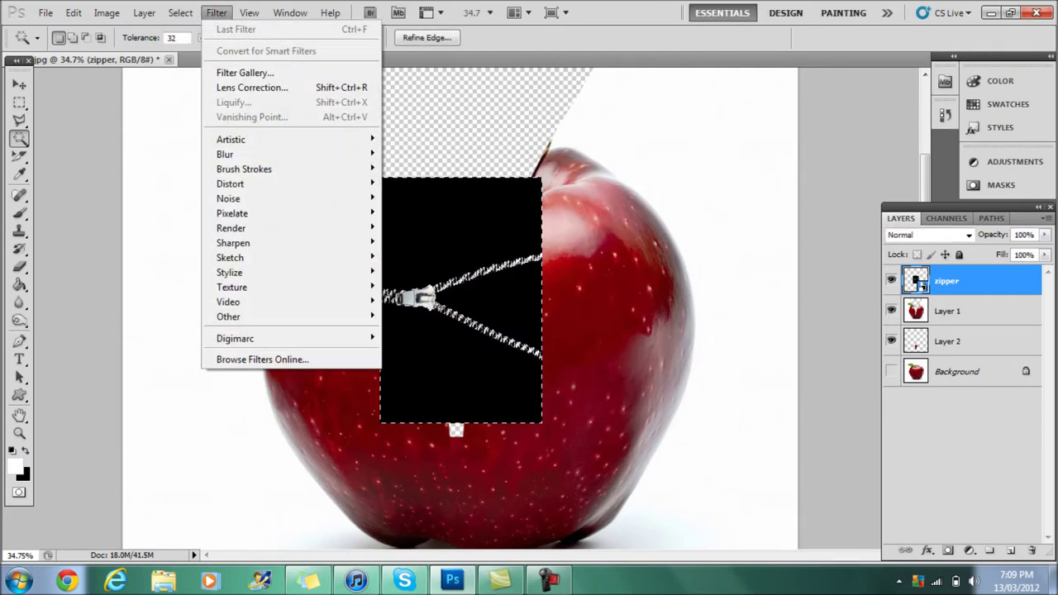
pyautogui.press('Escape')
pyautogui.press('Down')
pyautogui.press('m')
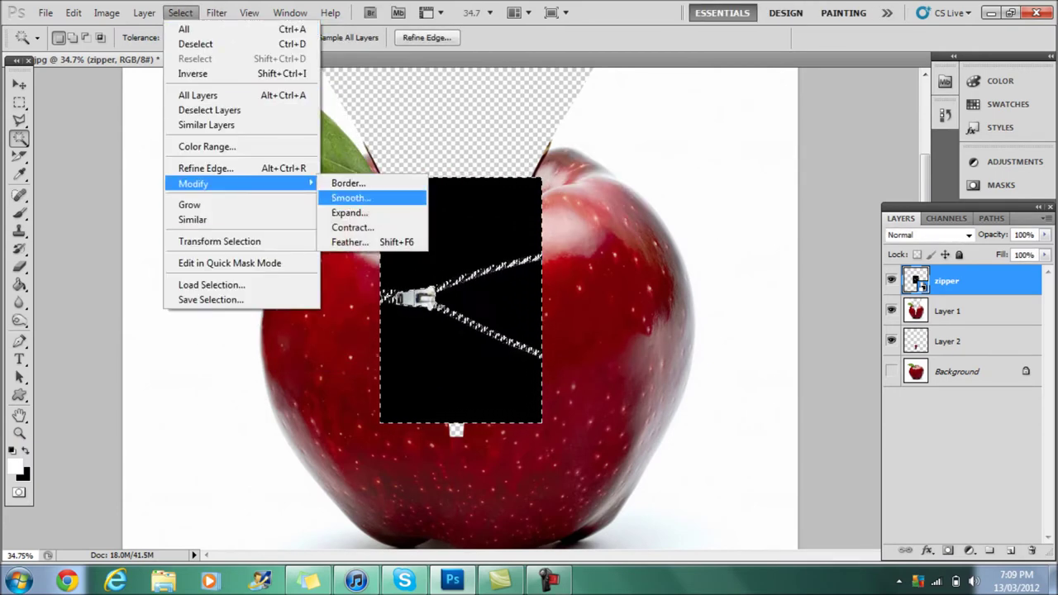
pyautogui.press('Escape')
# Invert the selection so only the zipper is selected.
pyautogui.hotkey('alt', 's')
pyautogui.press('Escape')
pyautogui.hotkey('alt', 'i')
pyautogui.press('Escape')
pyautogui.hotkey('ctrl', 'shift', 'i')
pyautogui.hotkey('alt', 'f')
pyautogui.press('Right')
pyautogui.press('Escape')
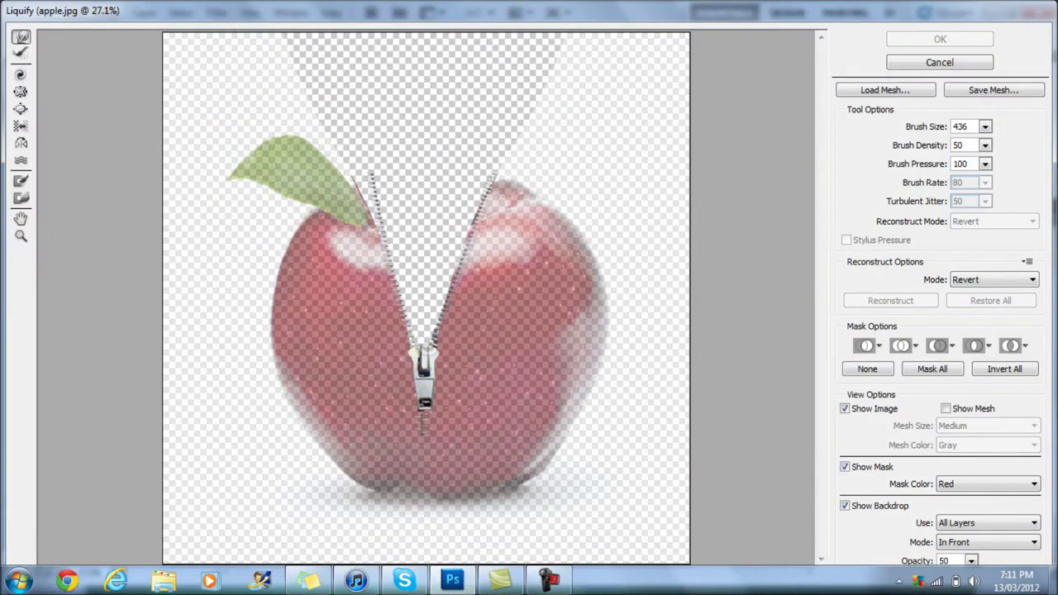
# In Liquify, bend the zipper's top teeth along the apple edge with a 256 brush.
pyautogui.click(20, 236)
pyautogui.click(420, 223)
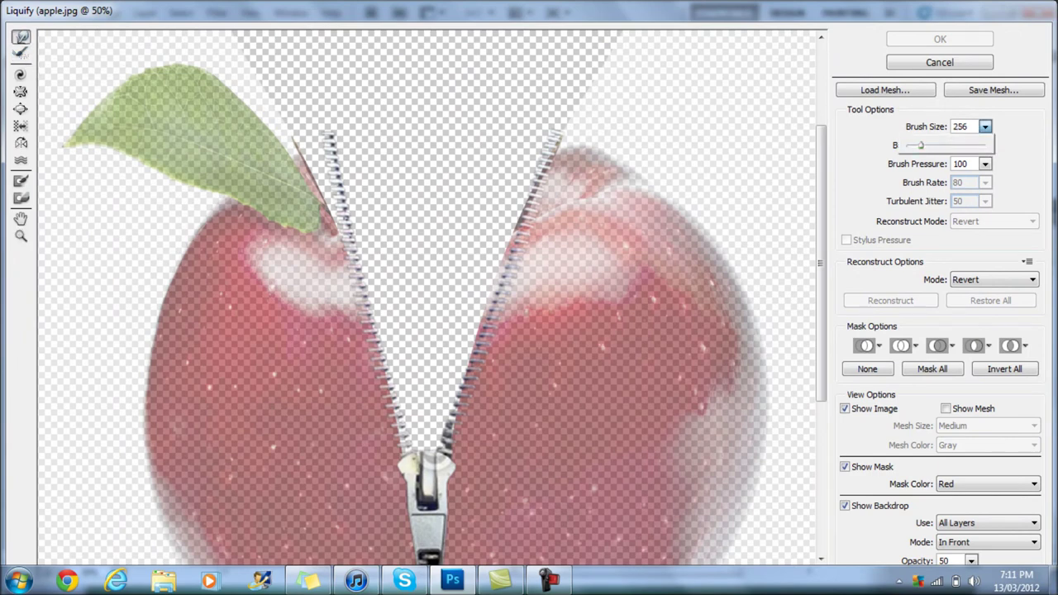
pyautogui.press('Return')
pyautogui.moveTo(324, 210); pyautogui.dragTo(312, 138)
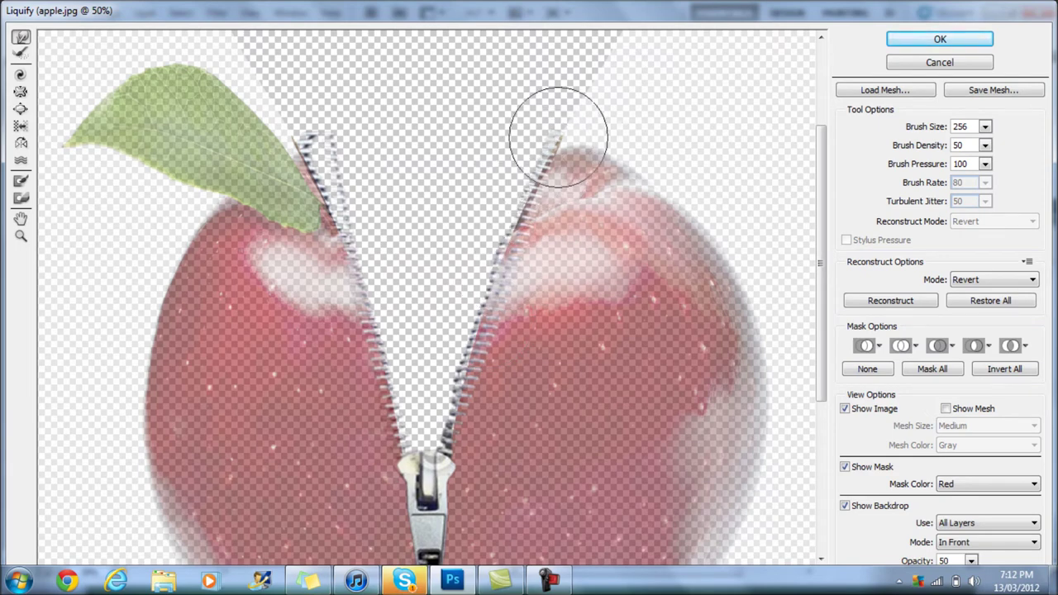
pyautogui.press('Return')
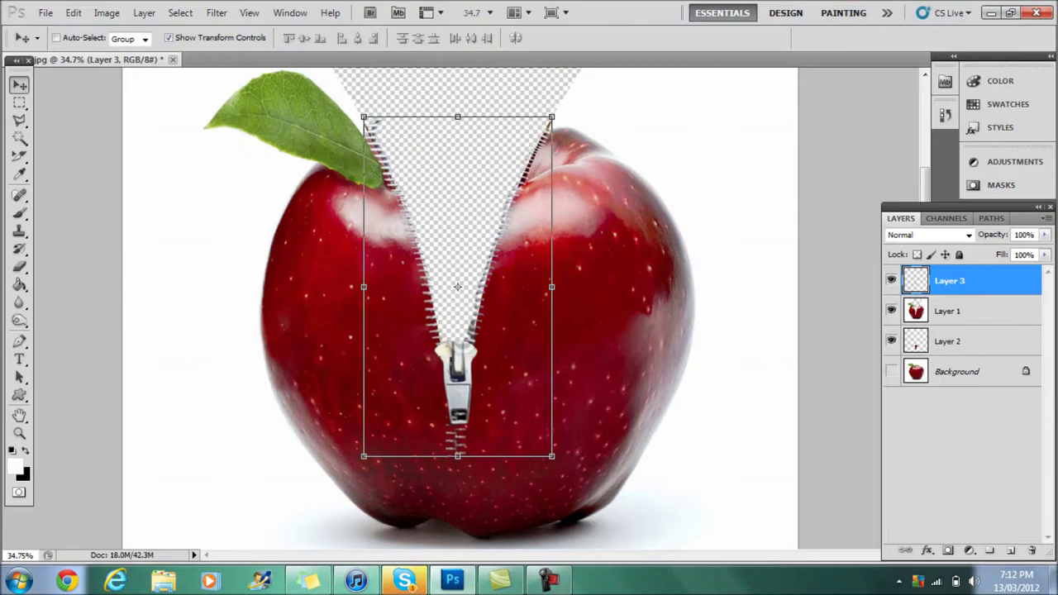
# Warp the zipper to follow the opening, pulling its top-right corner inward.
pyautogui.click(73, 13)
pyautogui.click(389, 347)
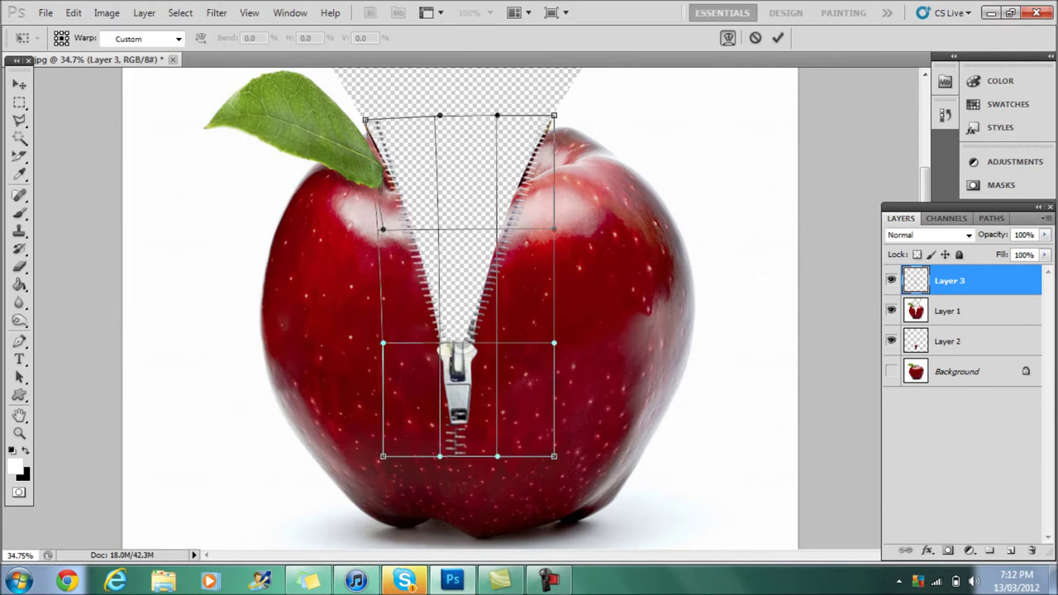
pyautogui.moveTo(457, 363); pyautogui.dragTo(463, 364)
pyautogui.moveTo(554, 116); pyautogui.dragTo(548, 124)
pyautogui.moveTo(463, 364); pyautogui.dragTo(460, 364)
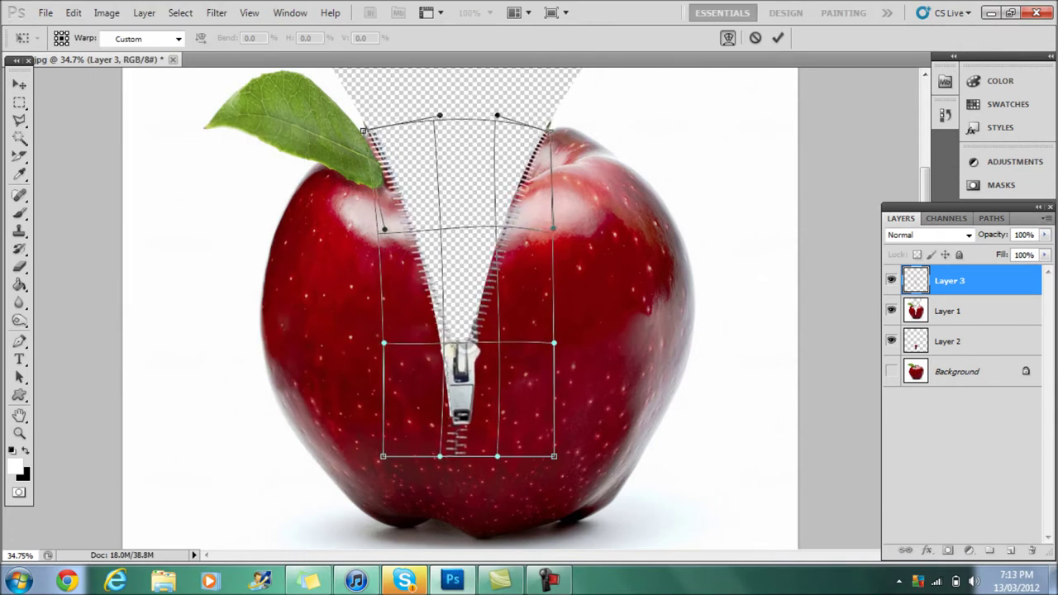
pyautogui.press('Return')
# Erase the zipper teeth below the pull with a 195 px eraser.
pyautogui.press('e')
pyautogui.click(78, 38)
pyautogui.write('195')
pyautogui.press('Return')
pyautogui.click(456, 444)
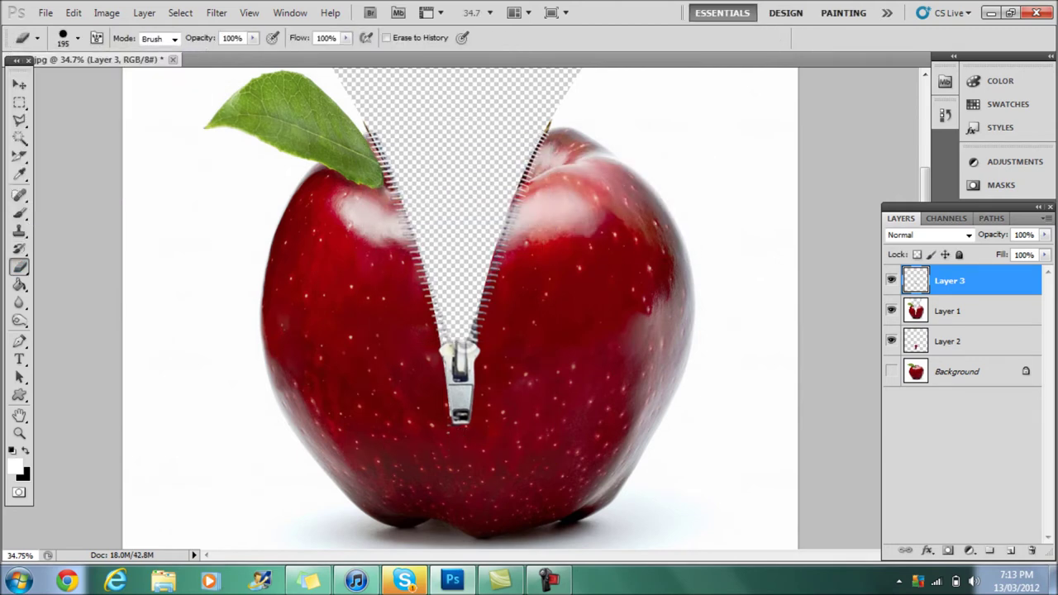
# Warp the zipper once more and add a new empty Layer 4.
pyautogui.click(74, 13)
pyautogui.click(330, 403)
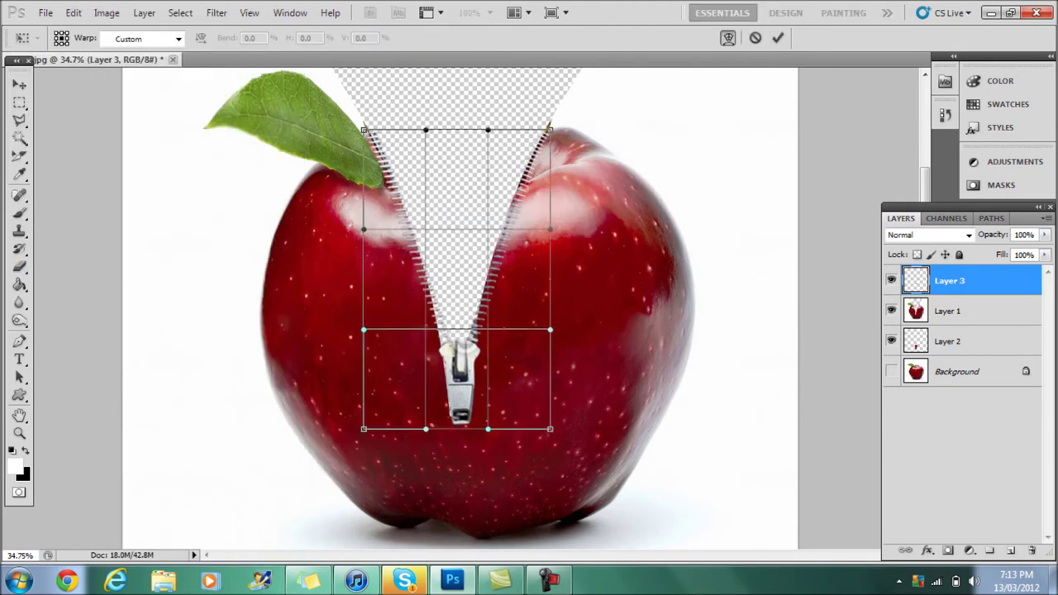
pyautogui.press('Return')
pyautogui.press('v')
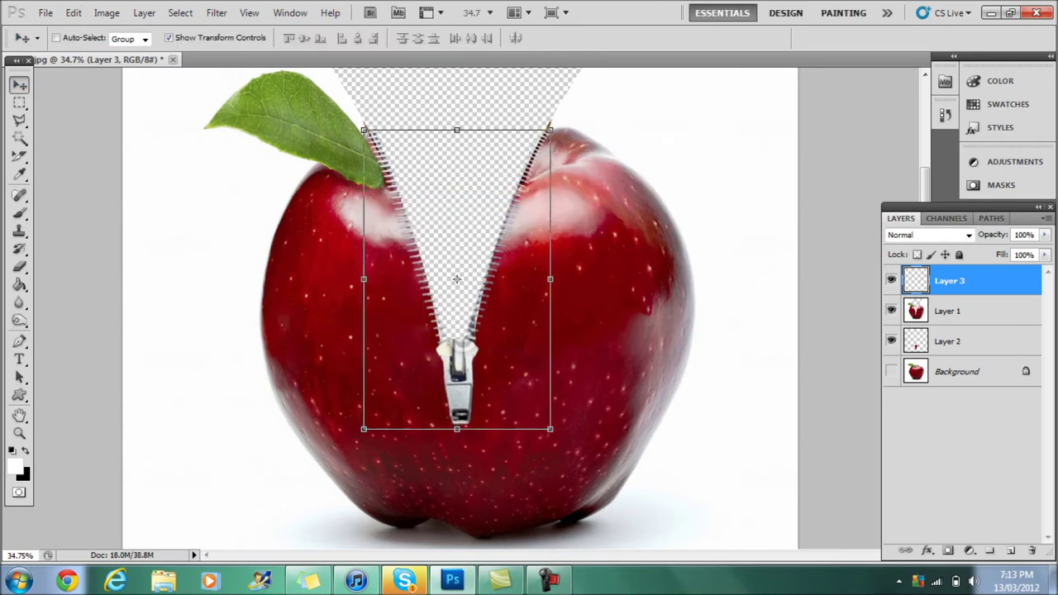
pyautogui.press('z')
pyautogui.hotkey('ctrl', 'shift', 'alt', 'n')
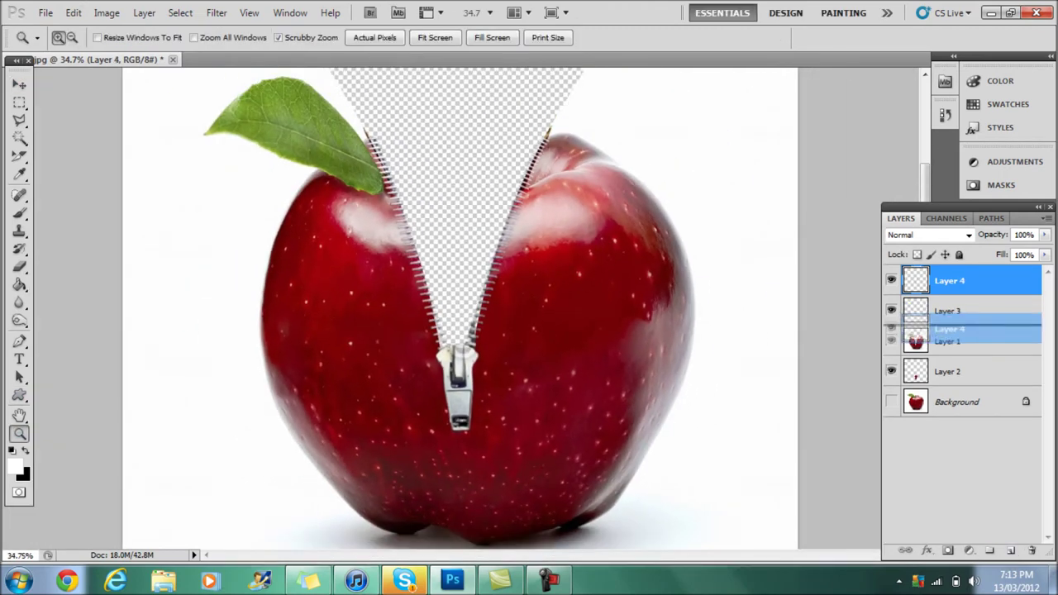
# Below the zipper, paint a soft black shadow along both edges and duplicate it.
pyautogui.hotkey('ctrl', '[')
pyautogui.press('b')
pyautogui.moveTo(354, 145)
pyautogui.mouseDown()
pyautogui.moveTo(418, 289)
pyautogui.moveTo(443, 405)
pyautogui.moveTo(492, 305)
pyautogui.moveTo(545, 137)
pyautogui.mouseUp()
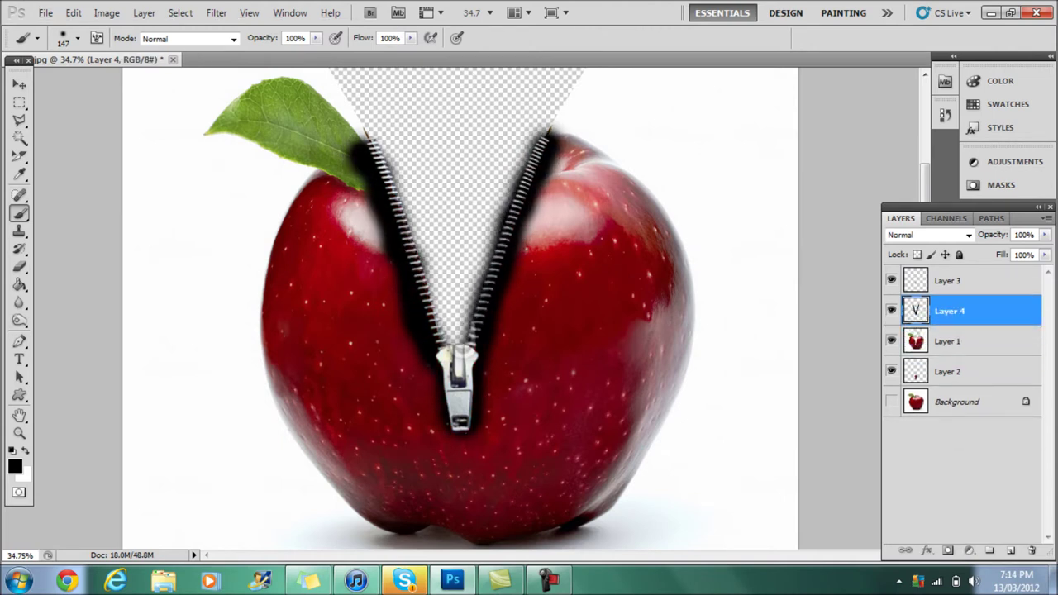
pyautogui.hotkey('ctrl', 'j')
pyautogui.hotkey('ctrl', 'j')
pyautogui.press('Delete')
pyautogui.moveTo(959, 311); pyautogui.dragTo(959, 331)
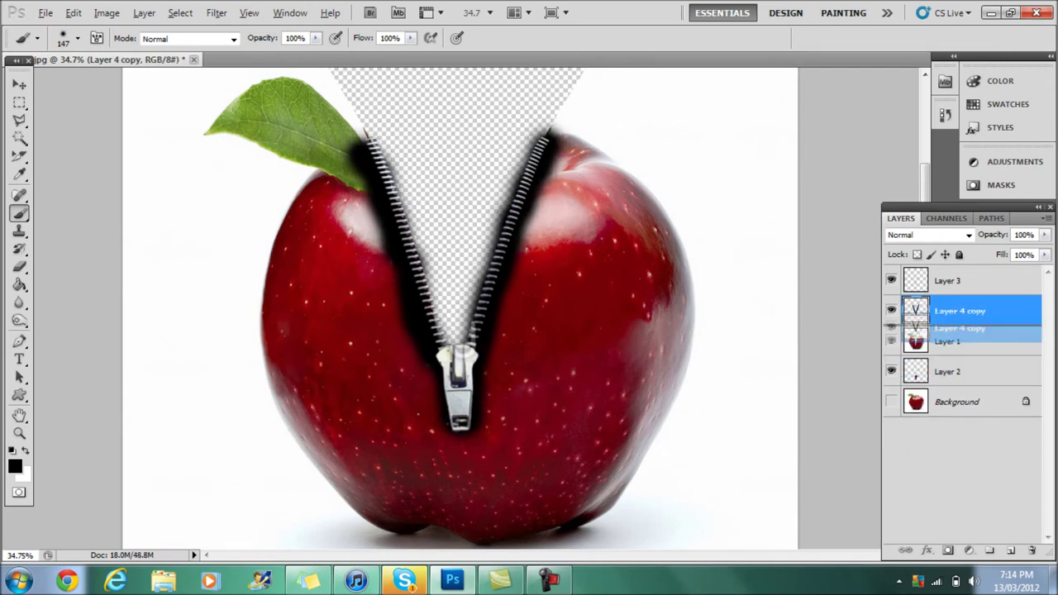
pyautogui.hotkey('ctrl', 'z')
# Apply an 80.5-pixel Gaussian Blur to the shadow.
pyautogui.click(217, 12)
pyautogui.click(438, 222)
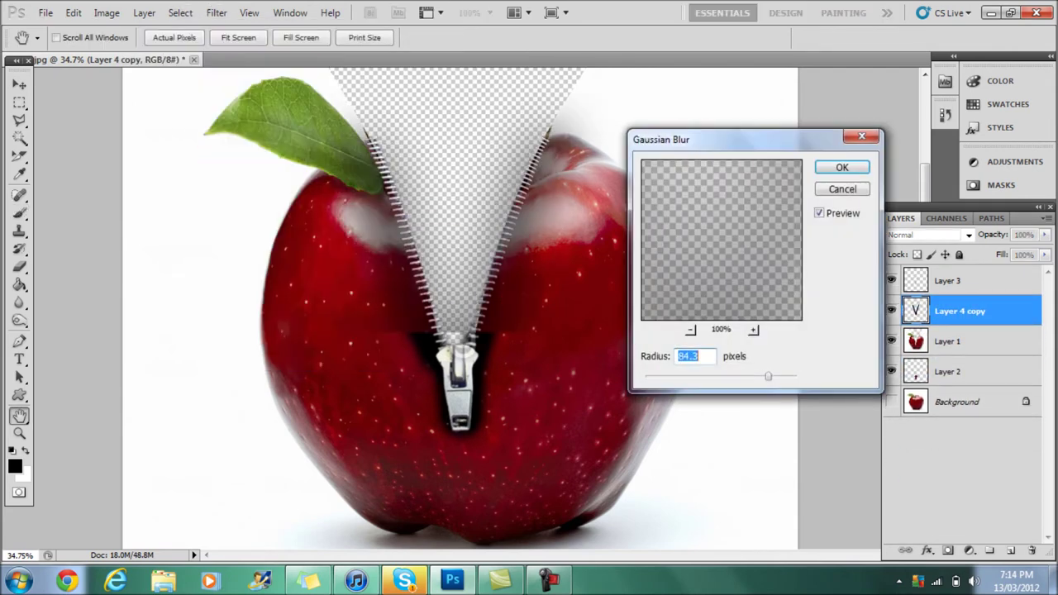
pyautogui.write('80.5')
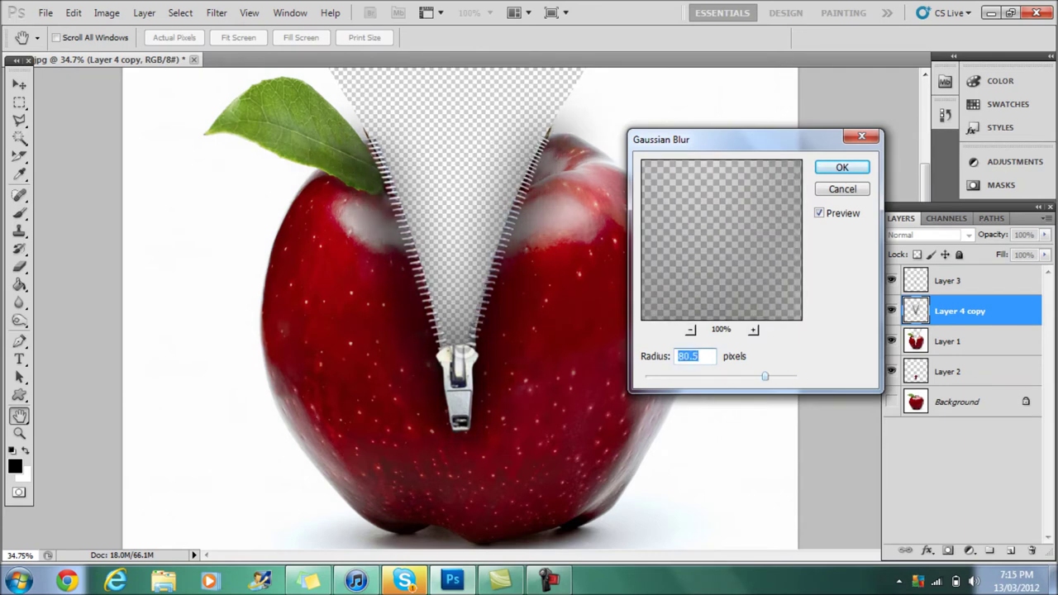
pyautogui.press('Return')
# Undo the extra shadow copy and make Layer 3 active.
pyautogui.press('e')
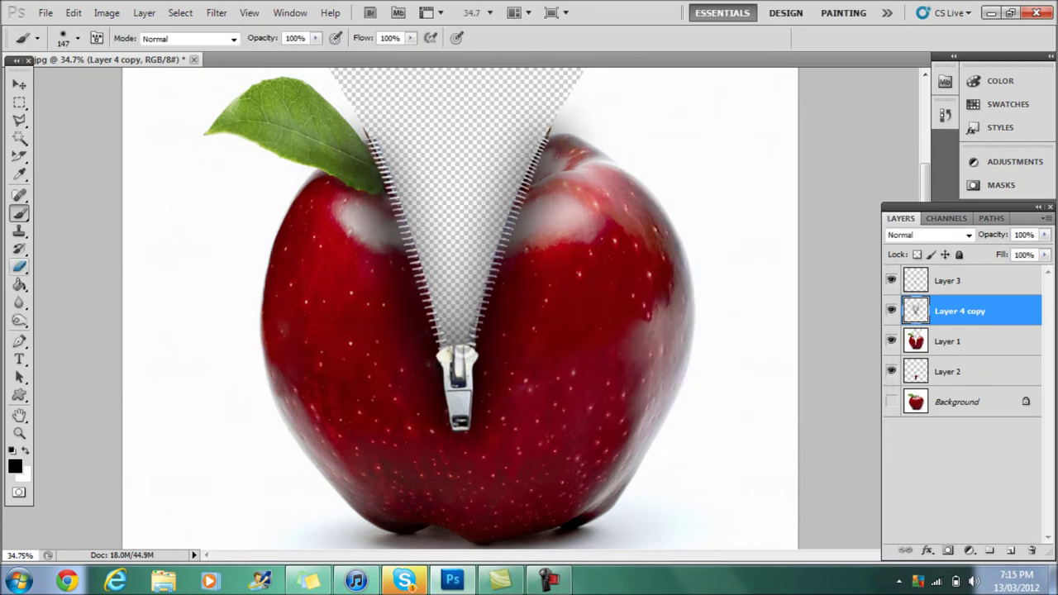
pyautogui.press('v')
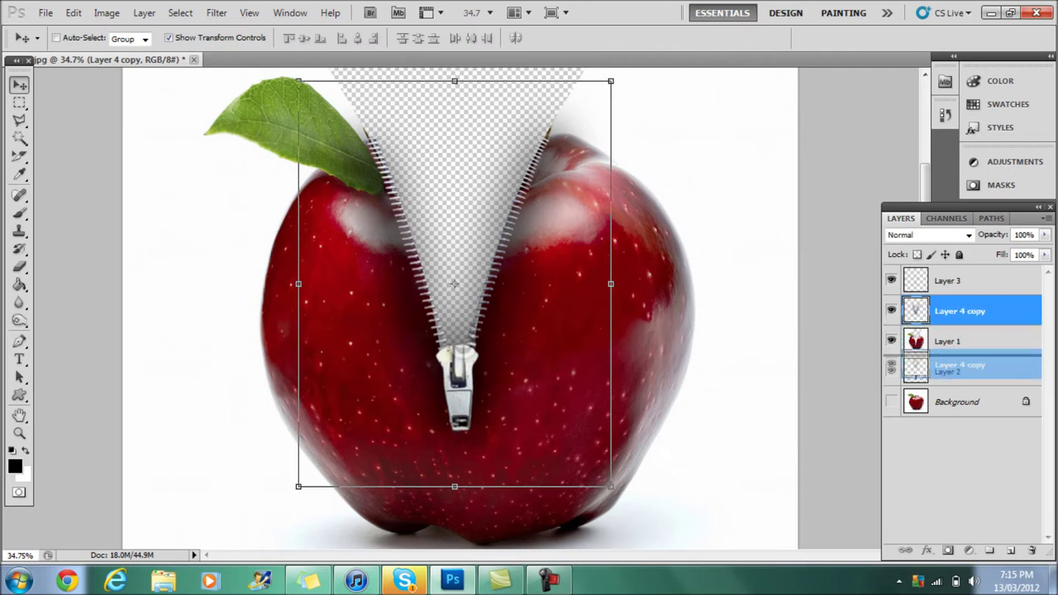
pyautogui.moveTo(959, 311); pyautogui.dragTo(959, 347)
pyautogui.hotkey('ctrl', 'z')
pyautogui.click(949, 280)
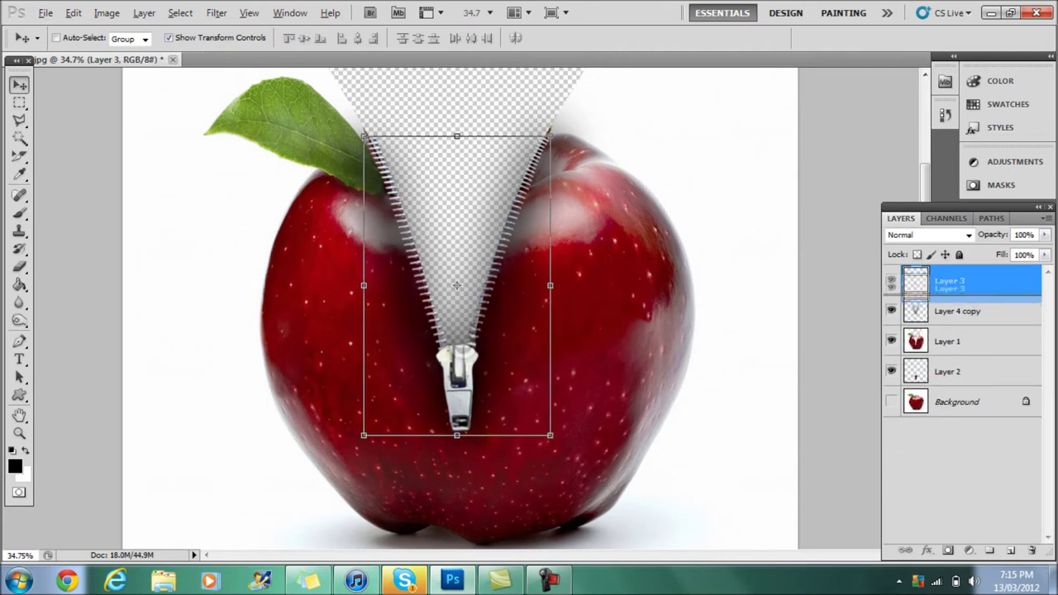
# Zoom in on the upper zipper and set the Dodge tool with a larger brush tip.
pyautogui.press('o')
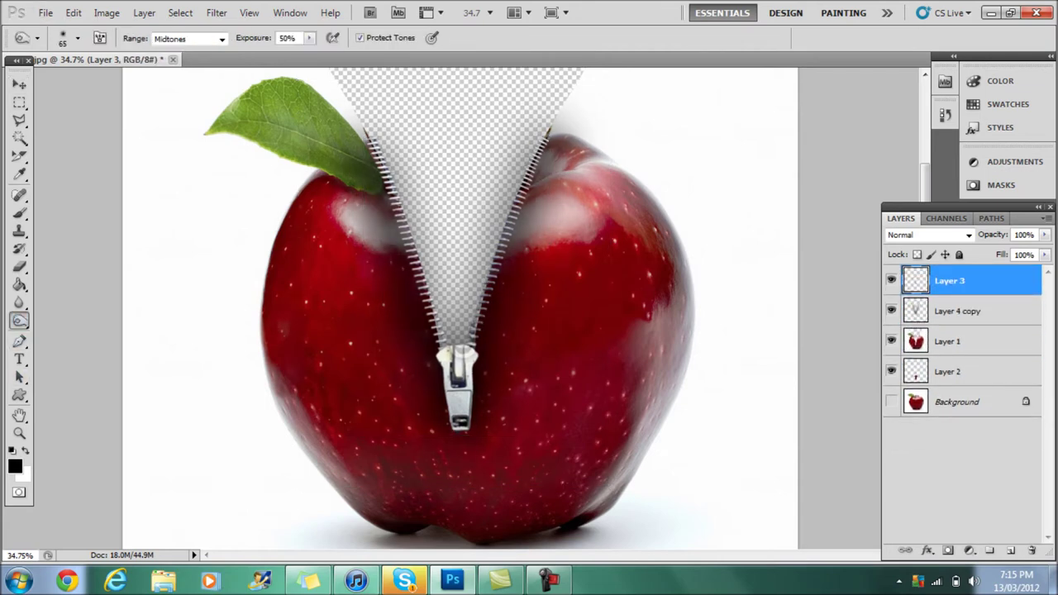
pyautogui.press('z')
pyautogui.moveTo(387, 109); pyautogui.dragTo(438, 111)
pyautogui.moveTo(20, 320); pyautogui.dragTo(58, 317)
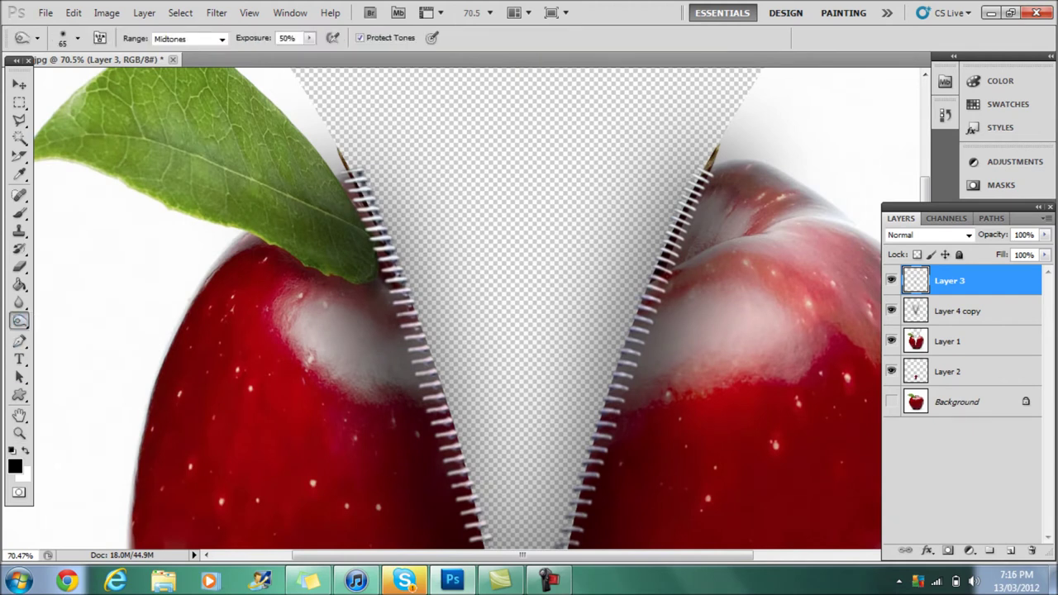
pyautogui.click(77, 38)
pyautogui.doubleClick(157, 100)
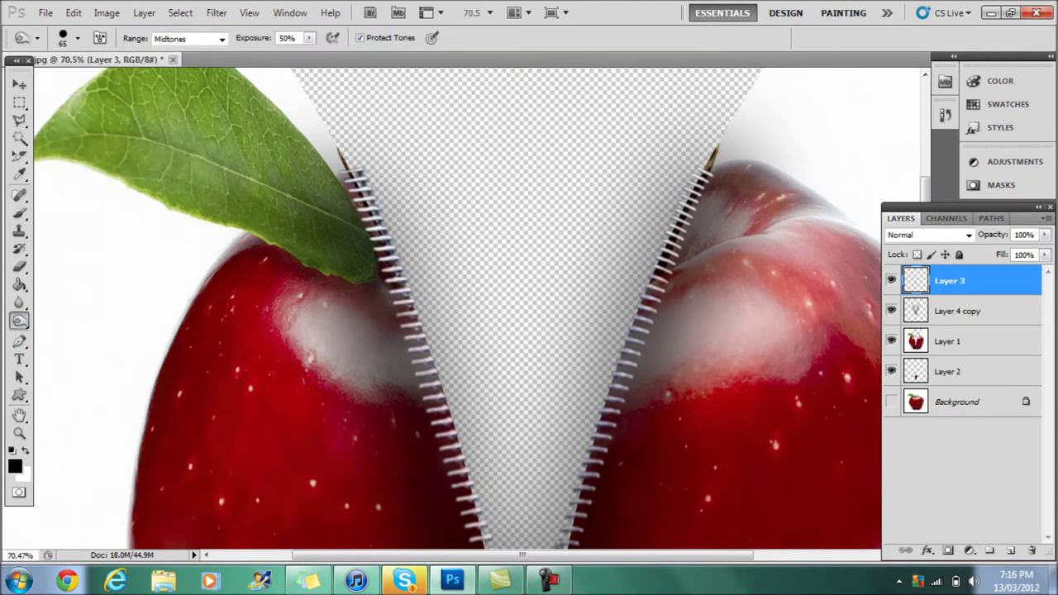
pyautogui.moveTo(351, 335); pyautogui.dragTo(319, 335)
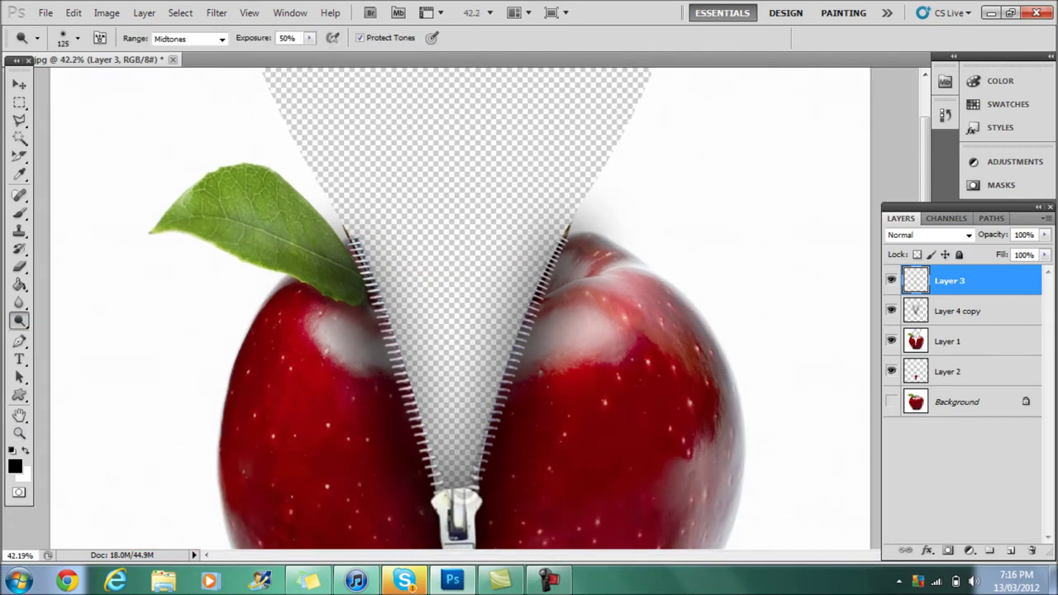
pyautogui.scroll(-3, 459, 308)
# Switch to Layer 1 and set the eraser brush size to 45.
pyautogui.hotkey('alt', '[')
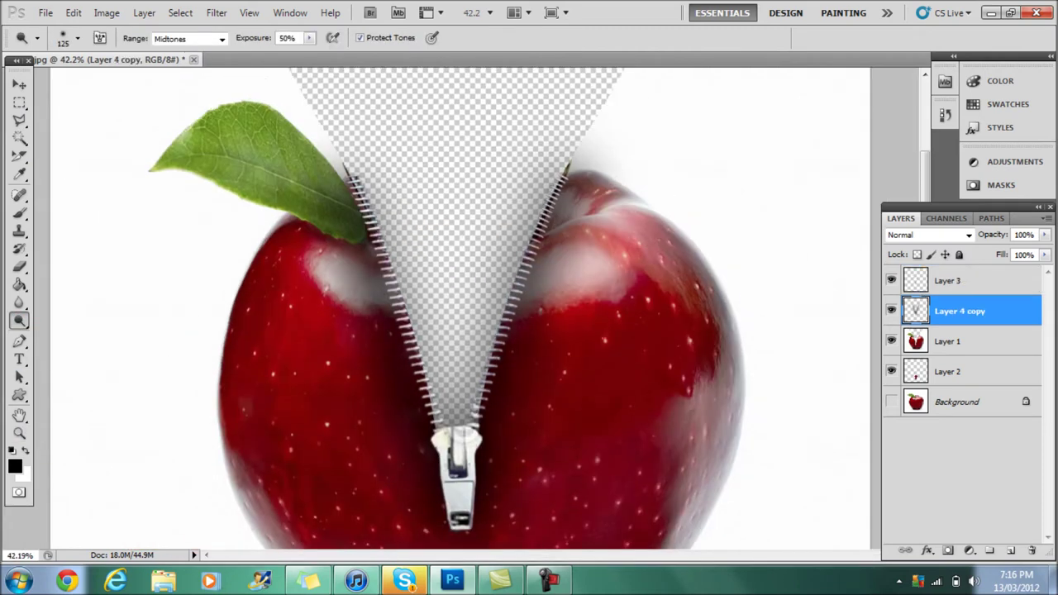
pyautogui.hotkey('alt', '[')
pyautogui.moveTo(301, 248); pyautogui.dragTo(334, 248)
pyautogui.press('e')
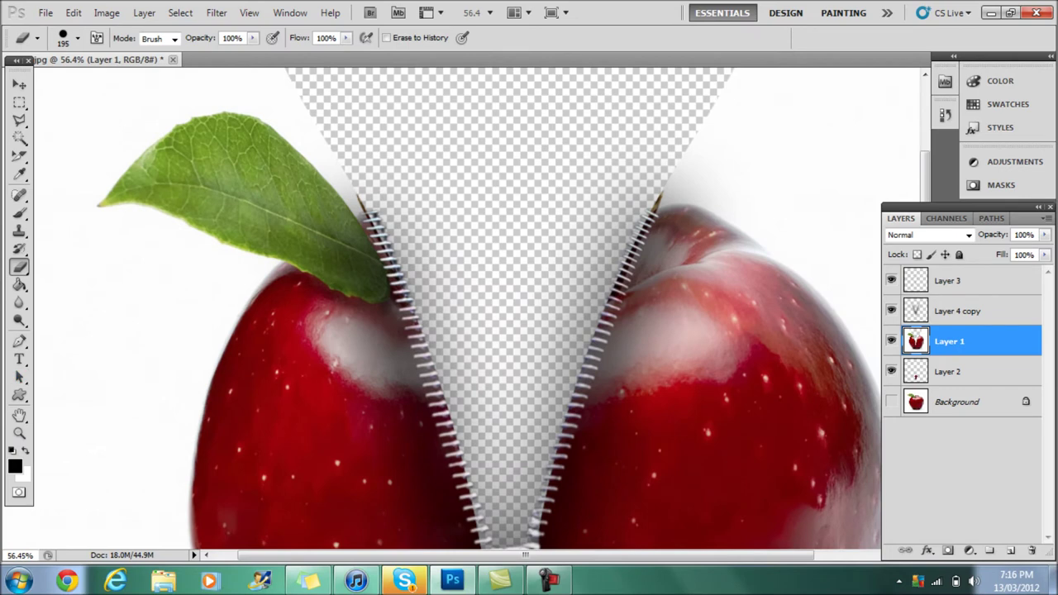
pyautogui.click(77, 38)
pyautogui.write('45')
pyautogui.press('Return')
# Fit the whole image on screen and return to the Dodge tool.
pyautogui.press('z')
pyautogui.hotkey('ctrl', '0')
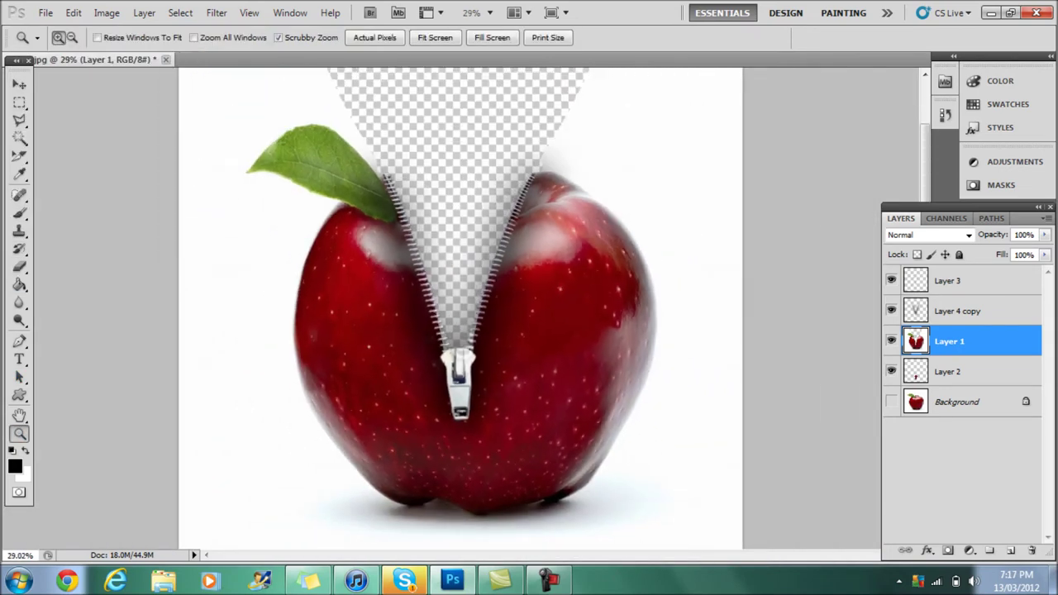
pyautogui.press('o')
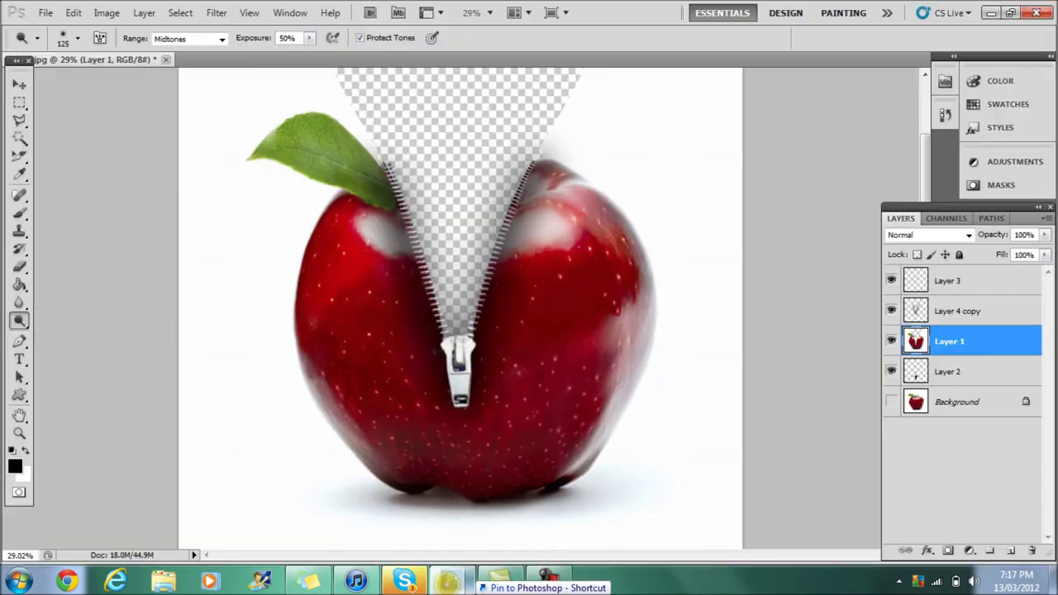
# Place the lemon slice, then move and enlarge it to fill the zipper opening.
pyautogui.moveTo(513, 452)
pyautogui.mouseDown()
pyautogui.moveTo(456, 148)
pyautogui.moveTo(456, 244)
pyautogui.mouseUp()
pyautogui.press('v')
pyautogui.press('Return')
pyautogui.hotkey('ctrl', 't')
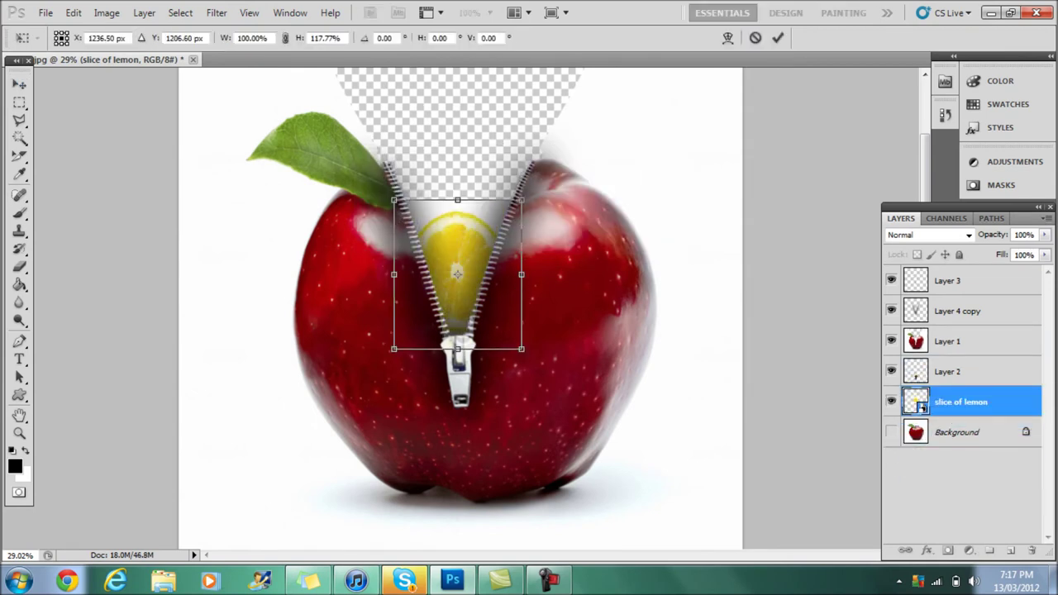
pyautogui.moveTo(519, 330); pyautogui.dragTo(562, 388)
pyautogui.moveTo(562, 180); pyautogui.dragTo(584, 130)
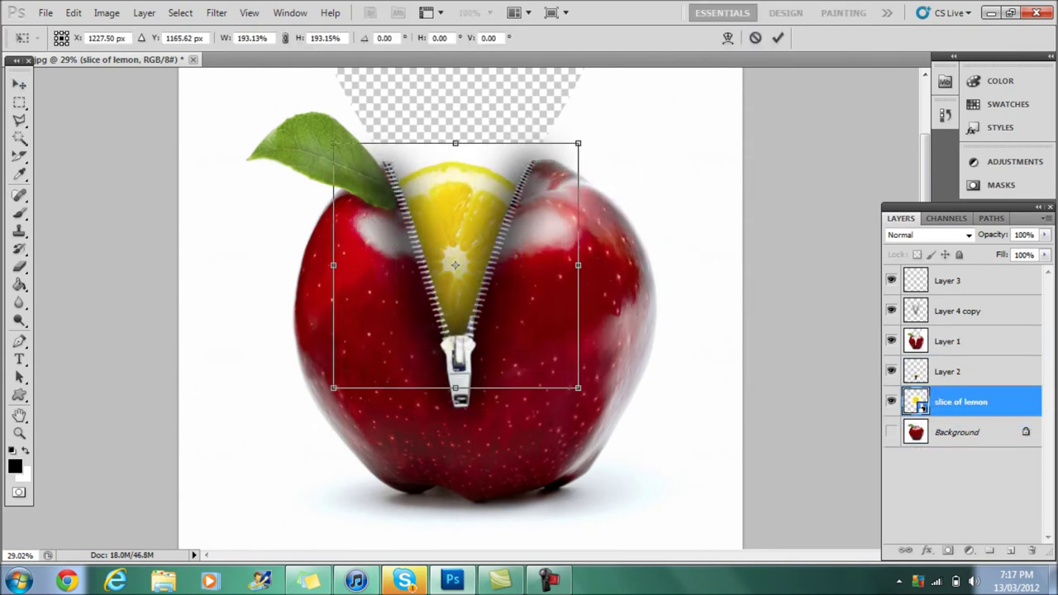
pyautogui.press('v')
pyautogui.press('Return')
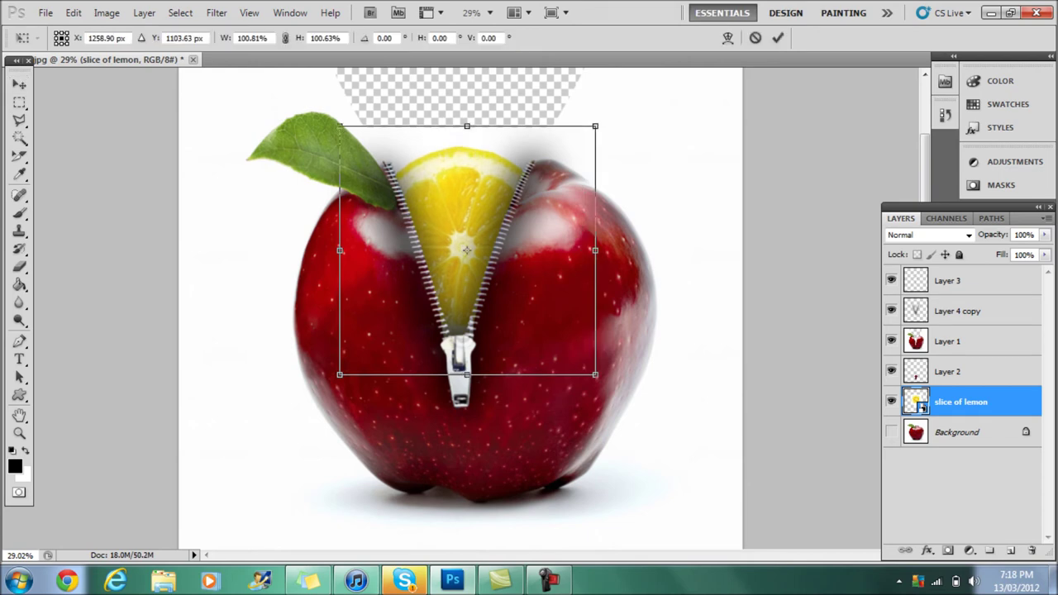
pyautogui.moveTo(594, 124); pyautogui.dragTo(644, 209)
pyautogui.press('b')
# On Layer 3, paint white over the checkerboard gap above the apple.
pyautogui.press('d')
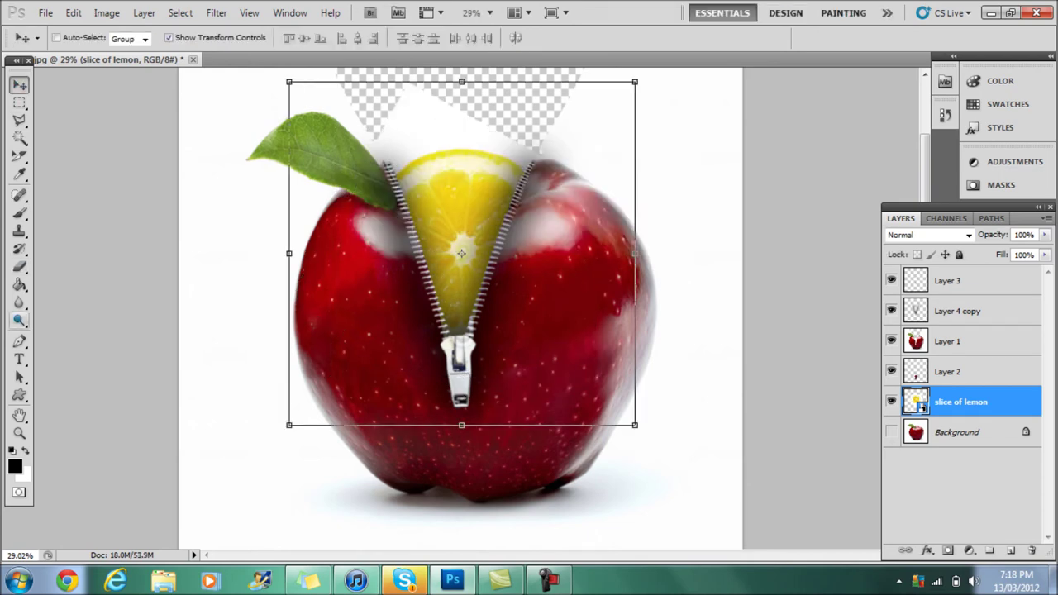
pyautogui.click(950, 280)
pyautogui.press('x')
pyautogui.moveTo(355, 79); pyautogui.dragTo(512, 124)
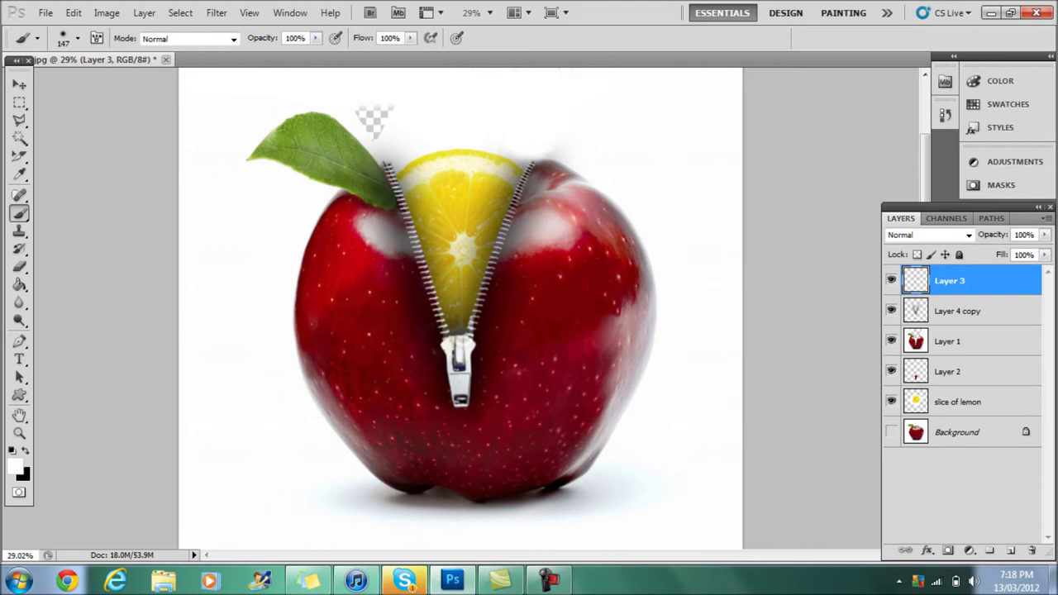
pyautogui.press('z')
pyautogui.moveTo(429, 99); pyautogui.dragTo(463, 100)
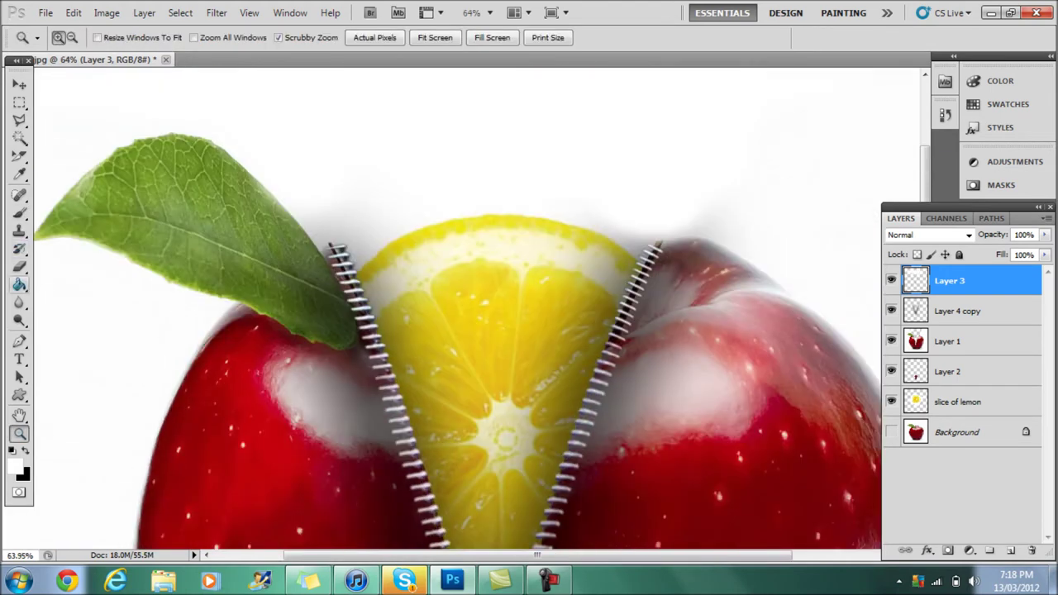
# Erase the white area near the leaf tip on Layer 4 copy.
pyautogui.press('e')
pyautogui.hotkey('alt', '[')
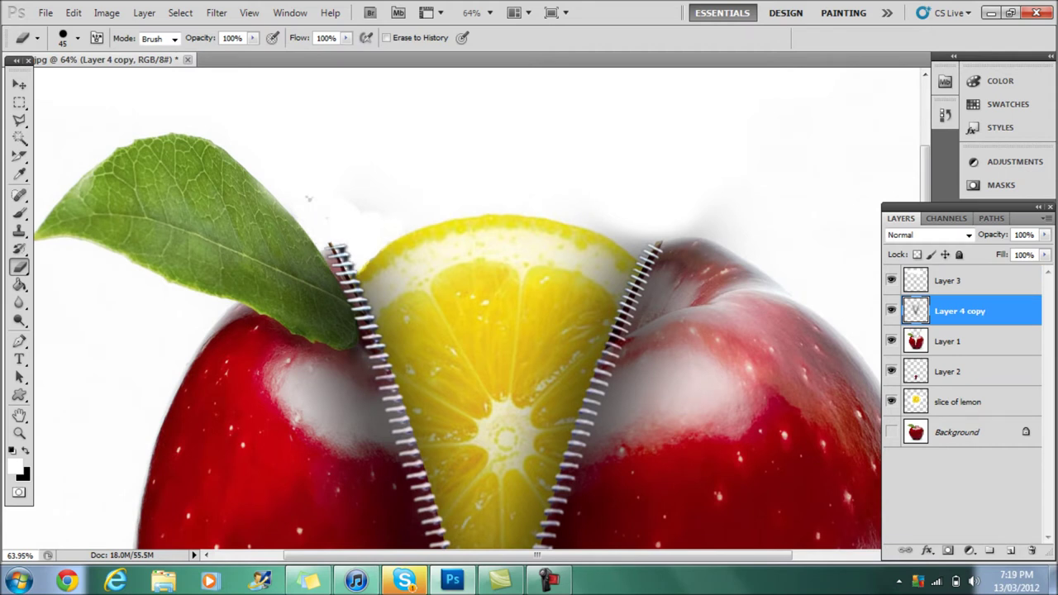
pyautogui.moveTo(327, 267); pyautogui.dragTo(347, 224)
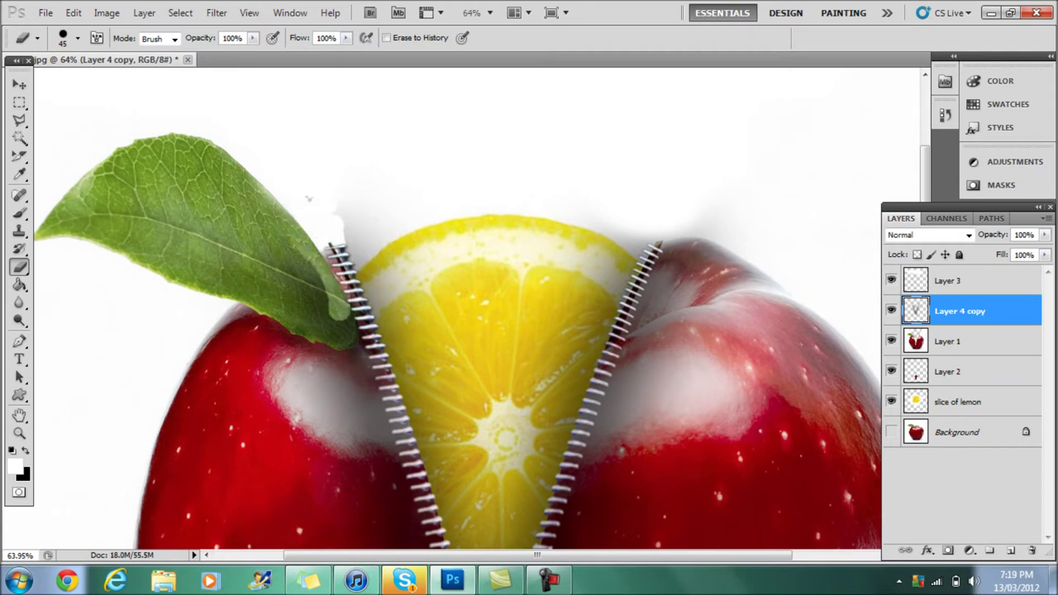
pyautogui.hotkey('alt', ']')
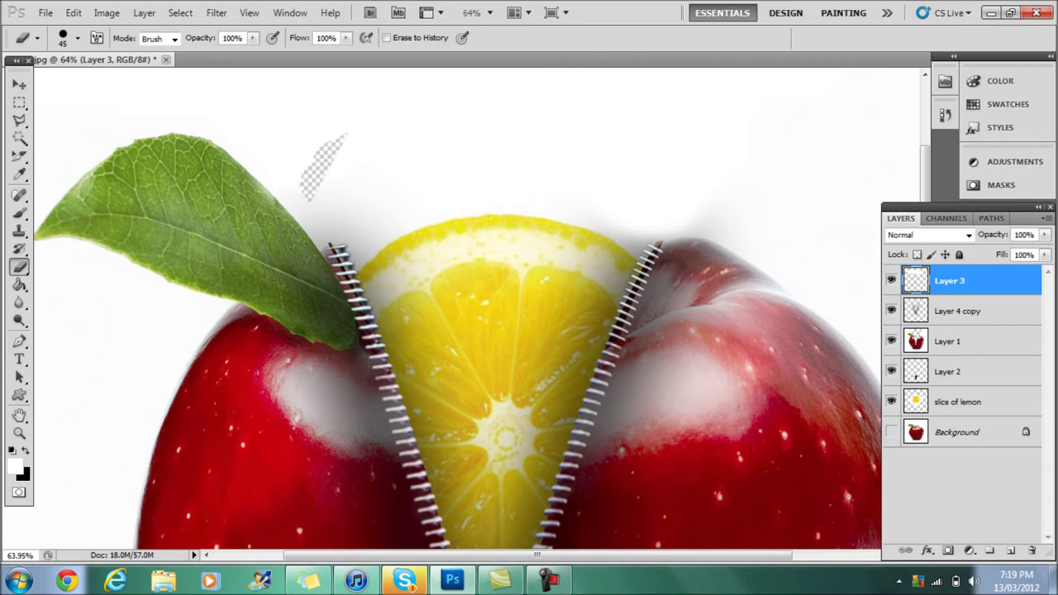
pyautogui.hotkey('alt', '[')
# Pick a small soft eraser tip, undoing the stray checkered patch and white stroke on the lemon.
pyautogui.click(77, 38)
pyautogui.press('Return')
pyautogui.hotkey('alt', ']')
pyautogui.click(76, 38)
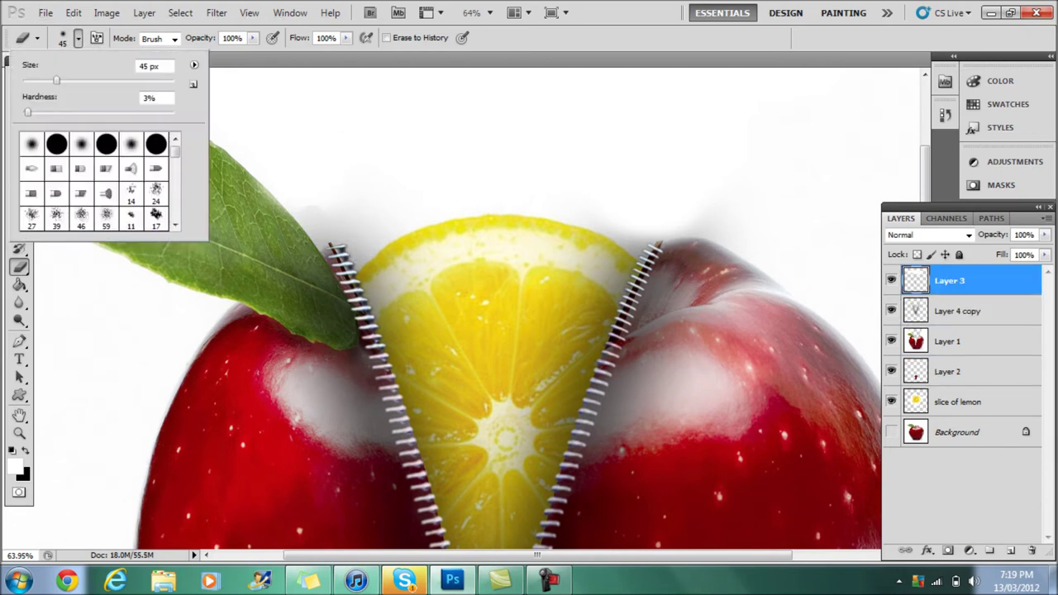
pyautogui.press('Return')
pyautogui.hotkey('alt', '[')
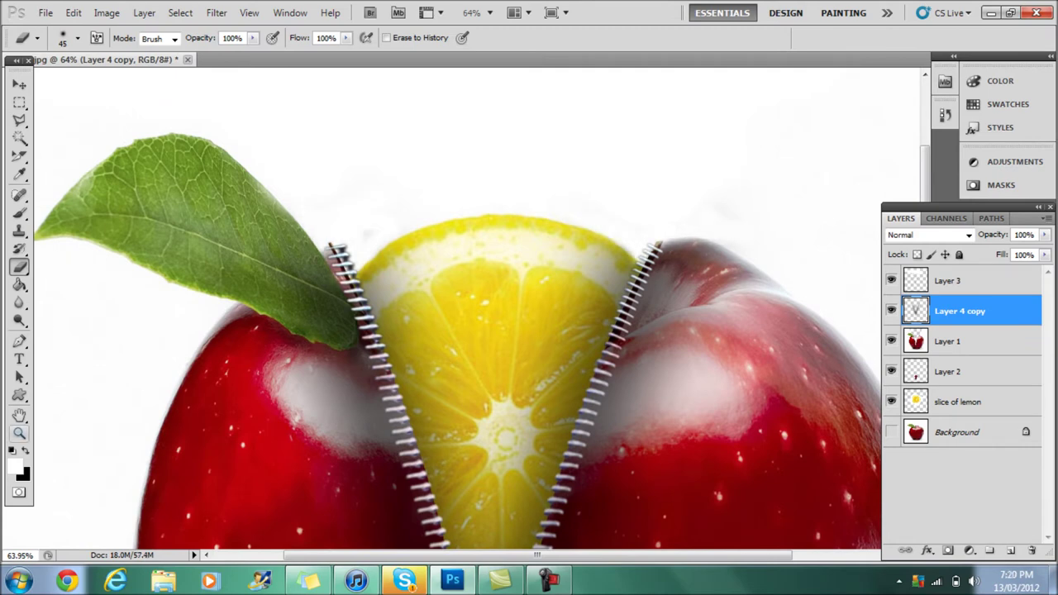
pyautogui.hotkey('ctrl', '-')
pyautogui.press('b')
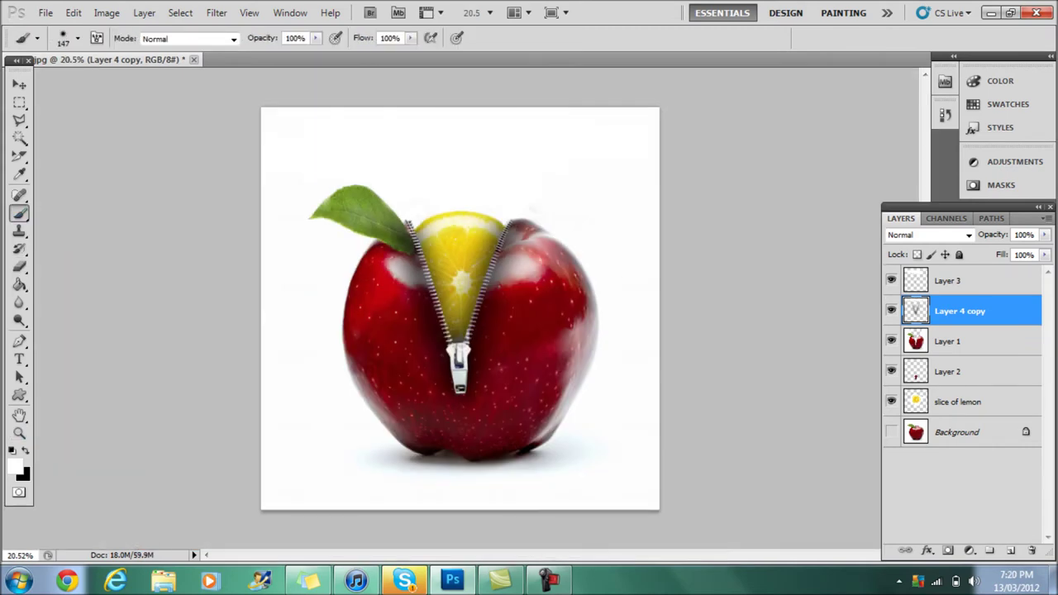
pyautogui.hotkey('ctrl', 'z')
# Set the eraser to a 226 px brush and zoom in slightly on the apple.
pyautogui.press('e')
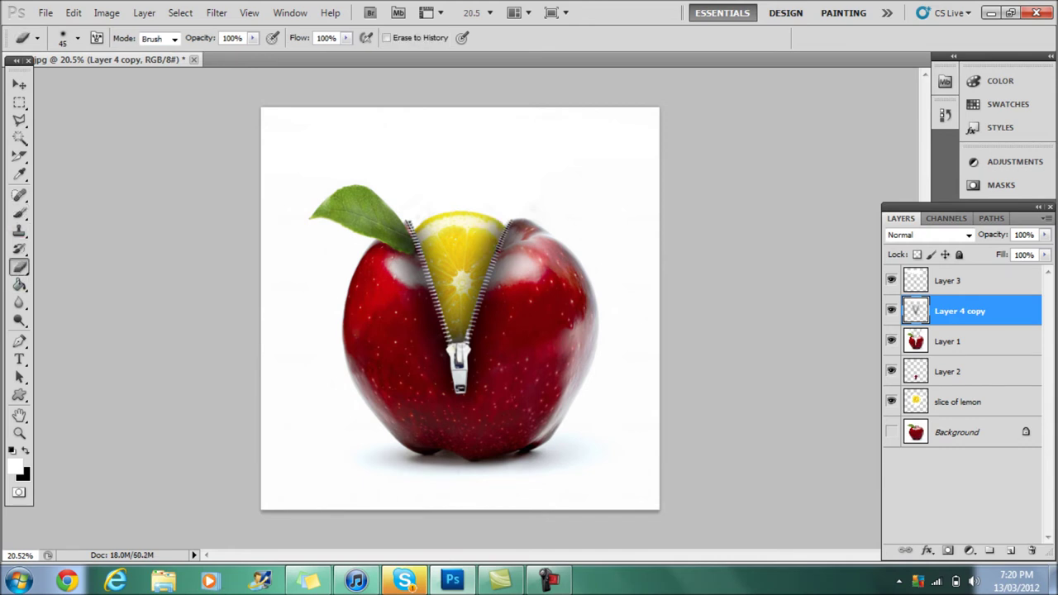
pyautogui.click(77, 38)
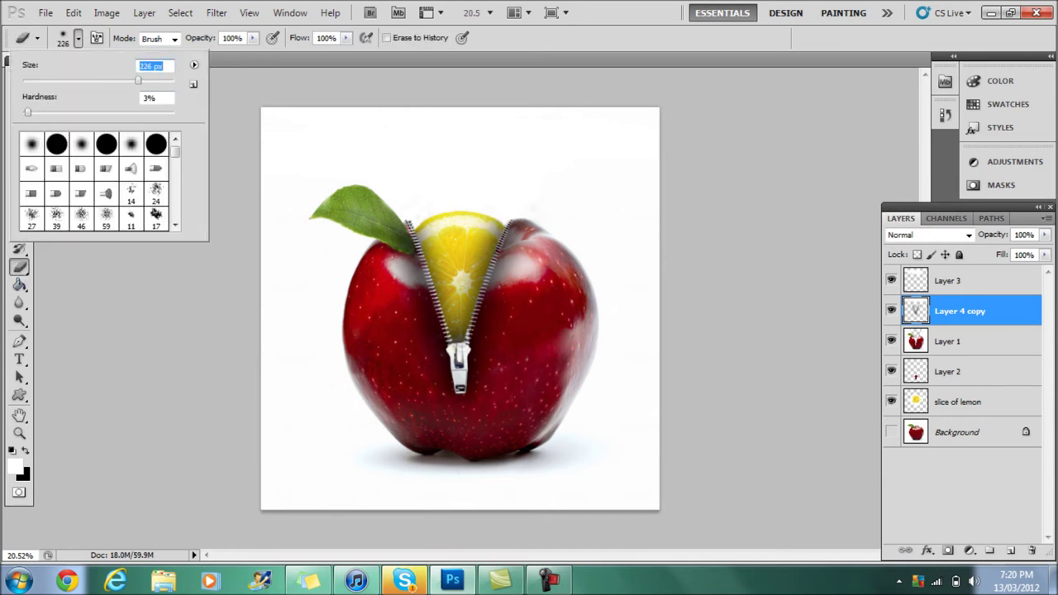
pyautogui.press('Return')
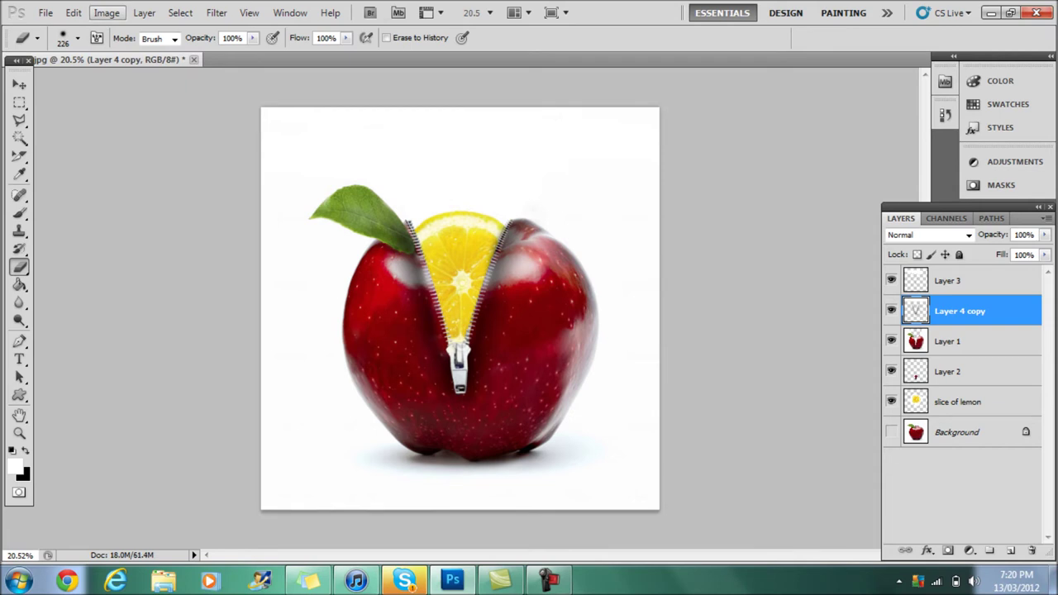
pyautogui.press('z')
pyautogui.moveTo(461, 311); pyautogui.dragTo(496, 311)
# Add a new empty Layer 4 and move it above the lemon slice.
pyautogui.hotkey('ctrl', 'shift', 'alt', 'n')
pyautogui.hotkey('ctrl', '[')
pyautogui.hotkey('ctrl', '[')
pyautogui.hotkey('ctrl', '[')
pyautogui.hotkey('ctrl', '[')
pyautogui.hotkey('ctrl', ']')
# Paint a black shadow along the zipper's left edge with an 88 px brush.
pyautogui.press('b')
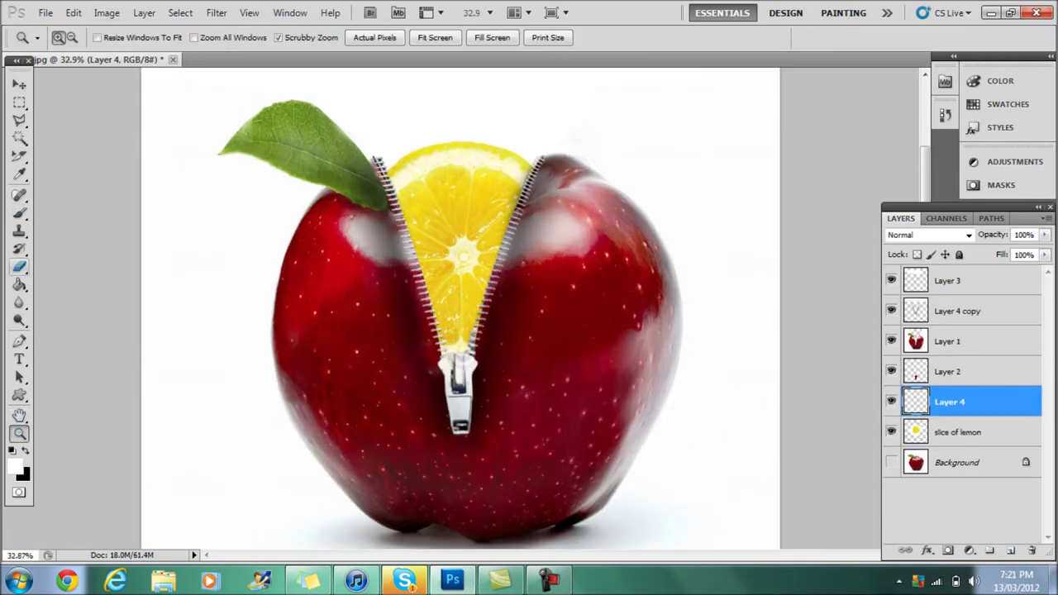
pyautogui.press('d')
pyautogui.click(77, 38)
pyautogui.write('88')
pyautogui.press('Return')
pyautogui.moveTo(382, 159); pyautogui.dragTo(444, 331)
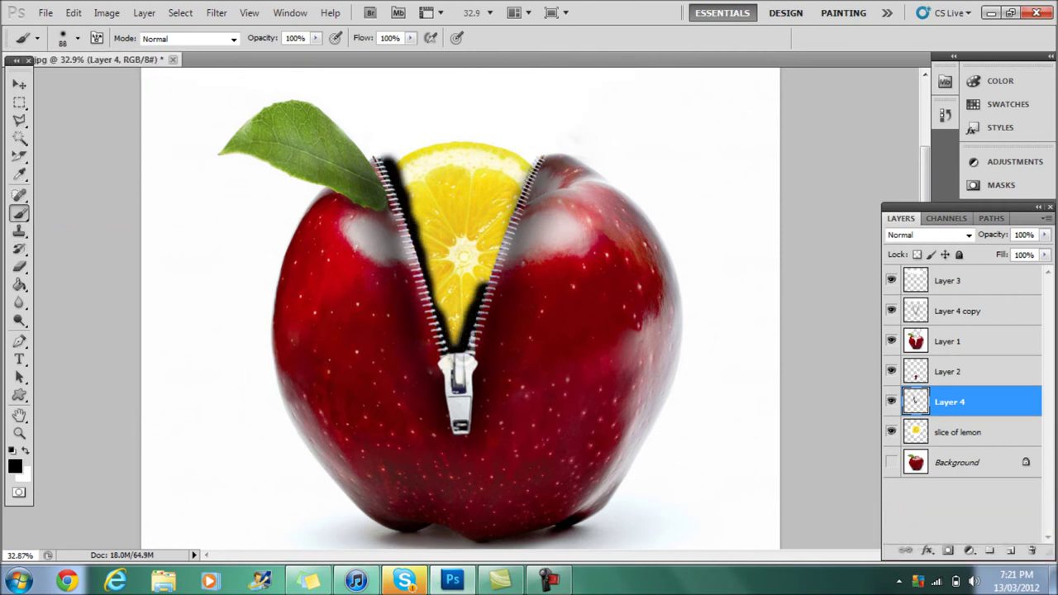
# Soften the zipper shadow with a Gaussian Blur.
pyautogui.click(216, 12)
pyautogui.click(426, 207)
pyautogui.moveTo(683, 376); pyautogui.dragTo(752, 376)
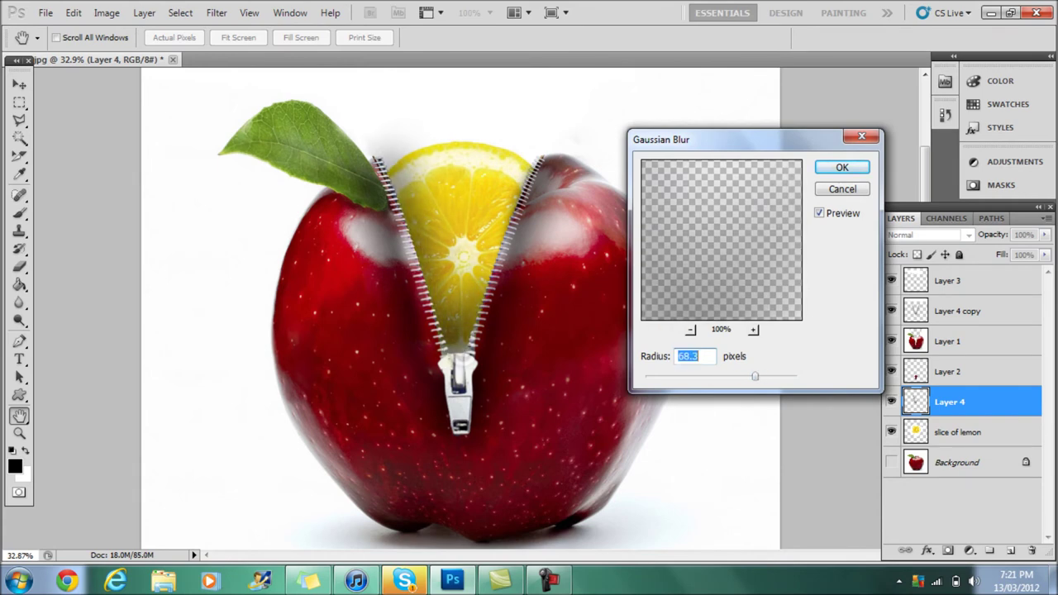
pyautogui.press('Return')
# Erase part of the grey shadow near the leaf, then zoom in on the zipper pull.
pyautogui.scroll(3, 529, 306)
pyautogui.moveTo(330, 248); pyautogui.dragTo(579, 414)
pyautogui.press('e')
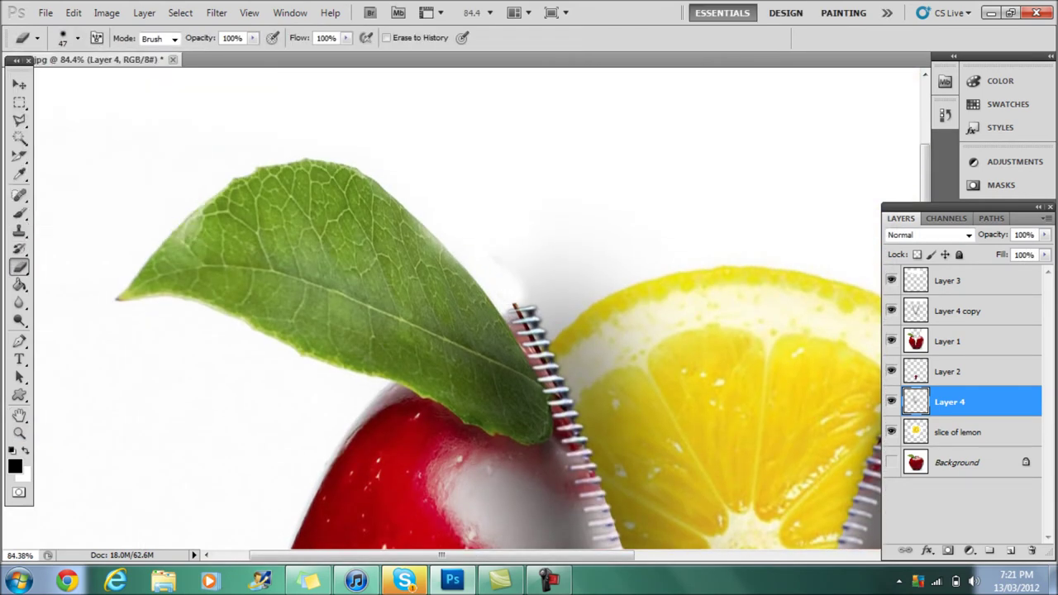
pyautogui.moveTo(536, 318); pyautogui.dragTo(575, 281)
pyautogui.keyDown('ctrl'); pyautogui.click(579, 496); pyautogui.keyUp('ctrl')
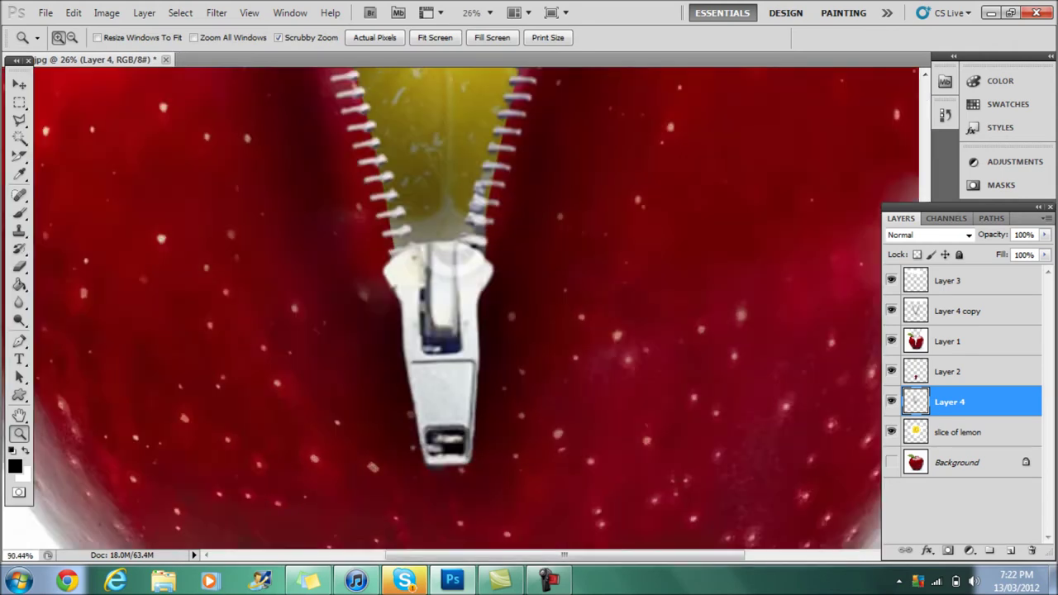
pyautogui.keyDown('ctrl'); pyautogui.click(449, 283); pyautogui.keyUp('ctrl')
# Select Layer 3, shrink the brush to 19 px, and zoom out to the whole apple.
pyautogui.click(947, 280)
pyautogui.click(78, 38)
pyautogui.moveTo(58, 80); pyautogui.dragTo(37, 80)
pyautogui.press('Return')
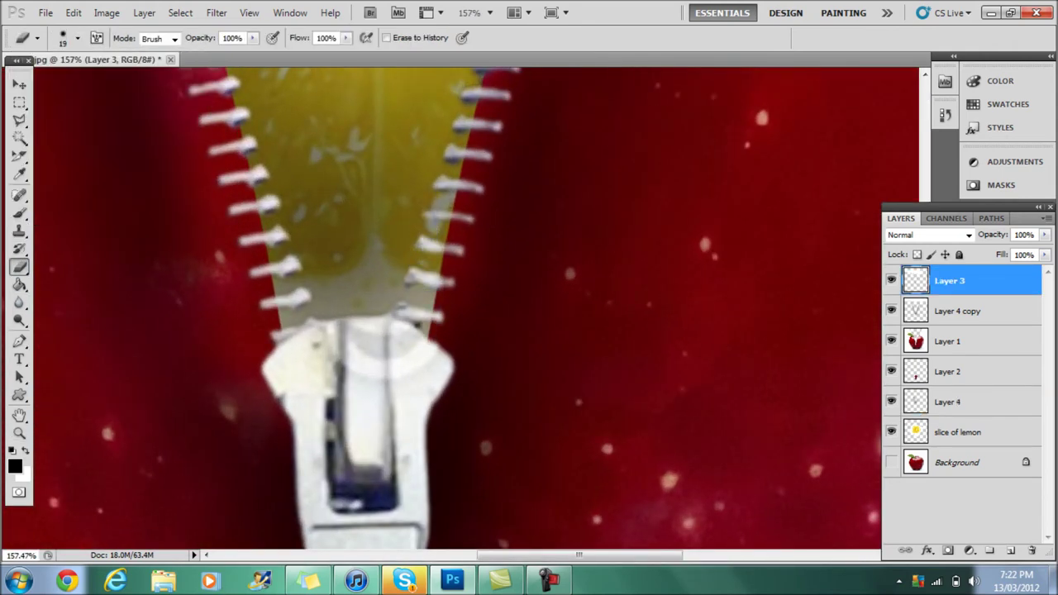
pyautogui.press('z')
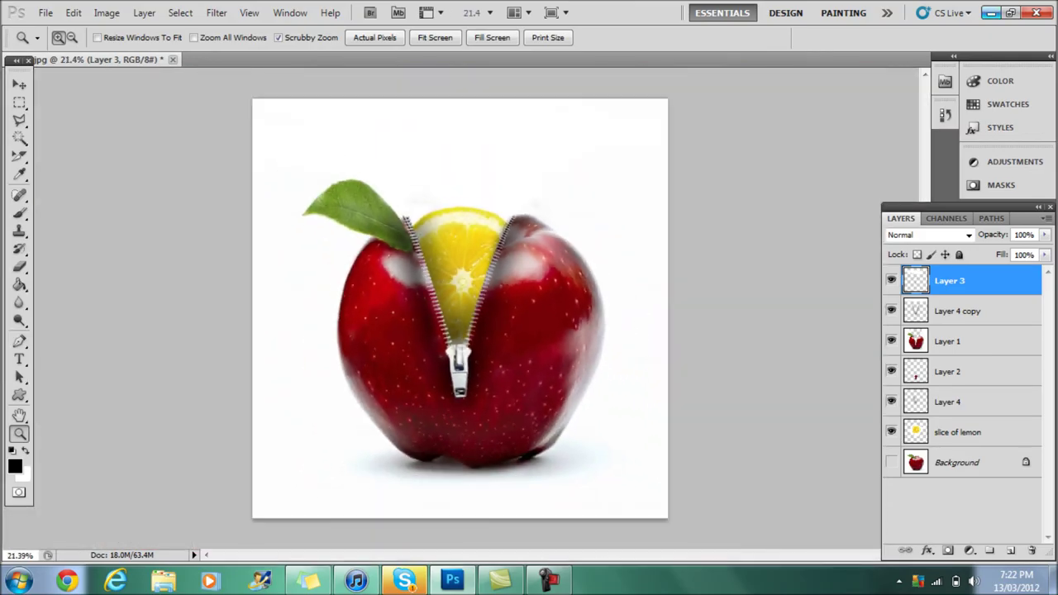
pyautogui.click(990, 12)
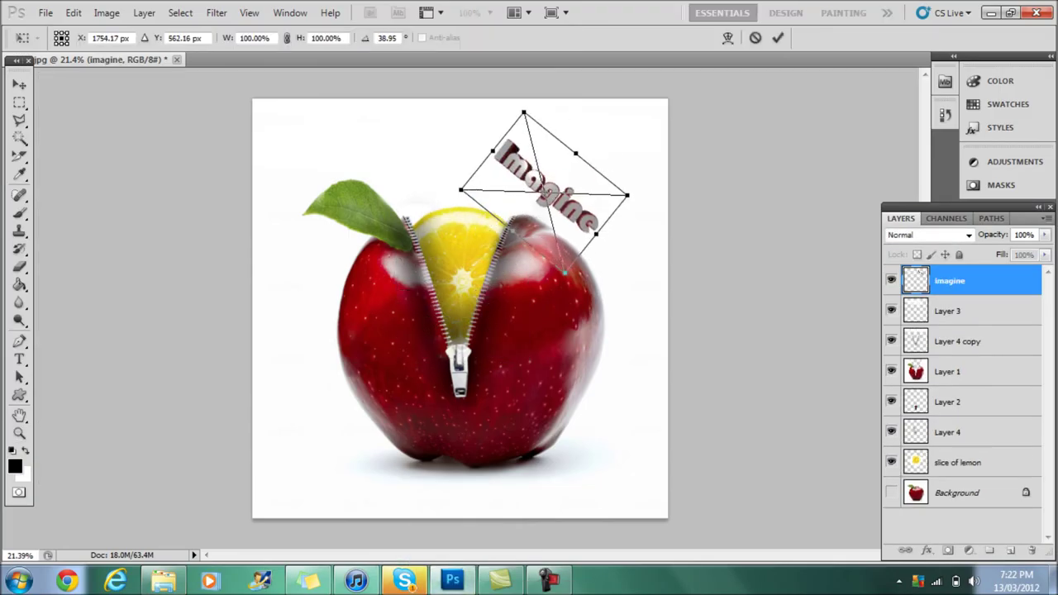
# Commit the imagine text placement and move its layer above Layer 1.
pyautogui.press('v')
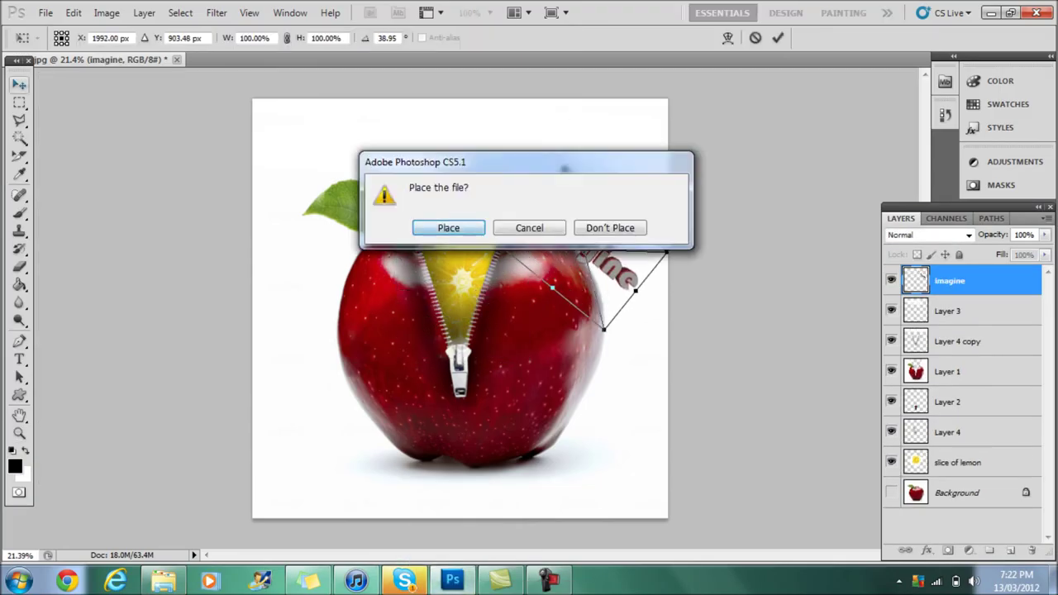
pyautogui.click(449, 227)
pyautogui.moveTo(951, 281)
pyautogui.mouseDown()
pyautogui.moveTo(951, 478)
pyautogui.moveTo(951, 364)
pyautogui.mouseUp()
pyautogui.hotkey('ctrl', ']')
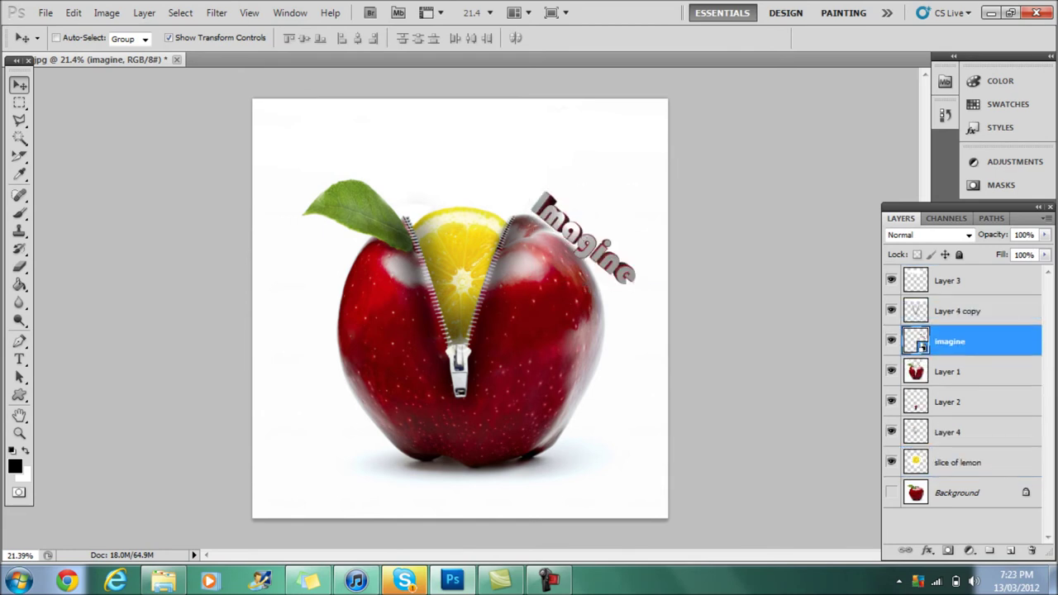
# Warp the imagine text to bend along the apple's curve.
pyautogui.hotkey('ctrl', 't')
pyautogui.click(74, 12)
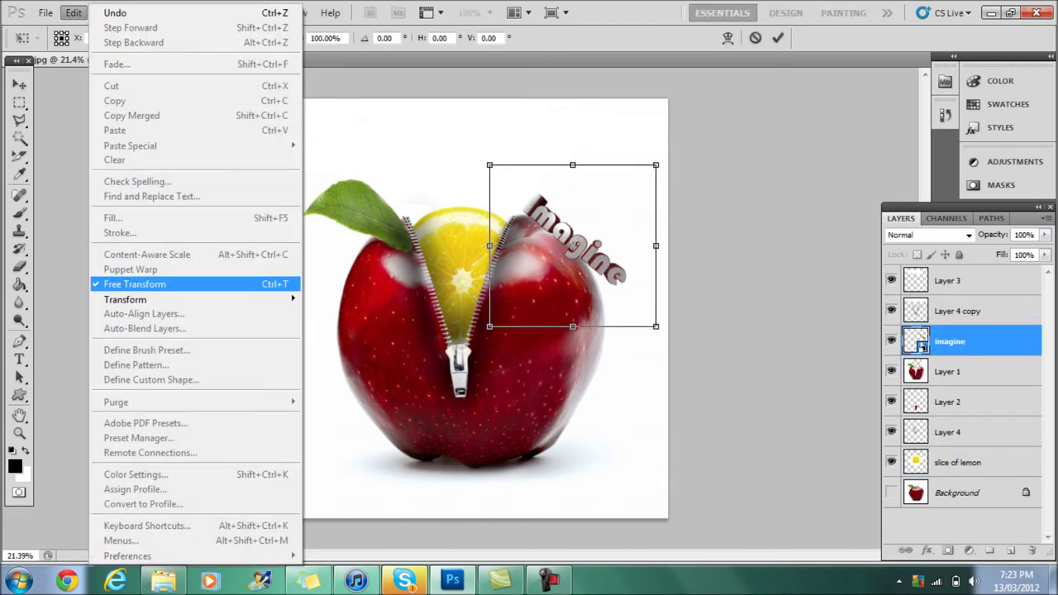
pyautogui.click(347, 406)
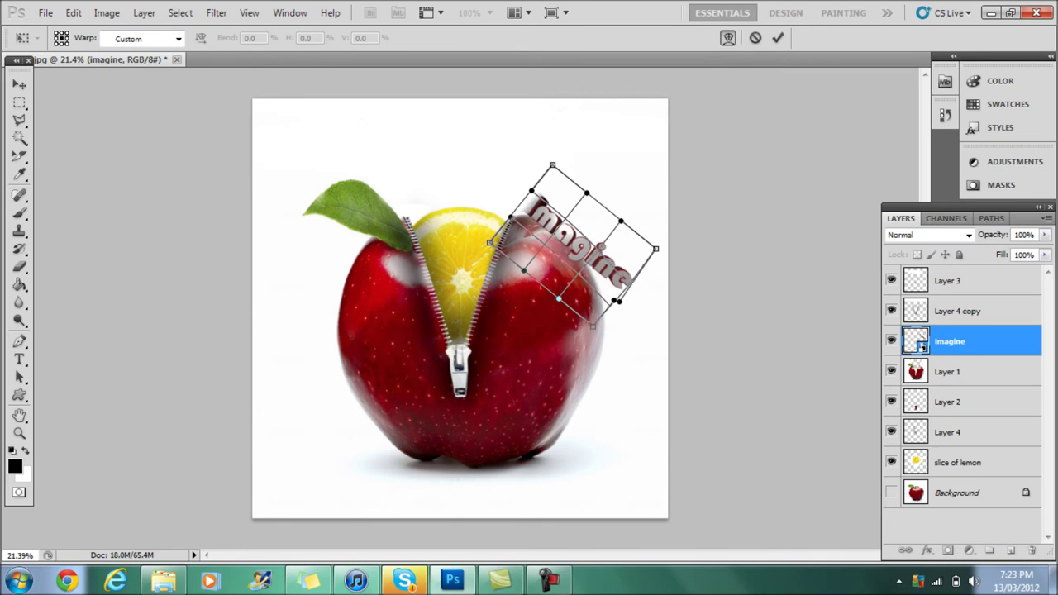
pyautogui.moveTo(620, 213); pyautogui.dragTo(593, 326)
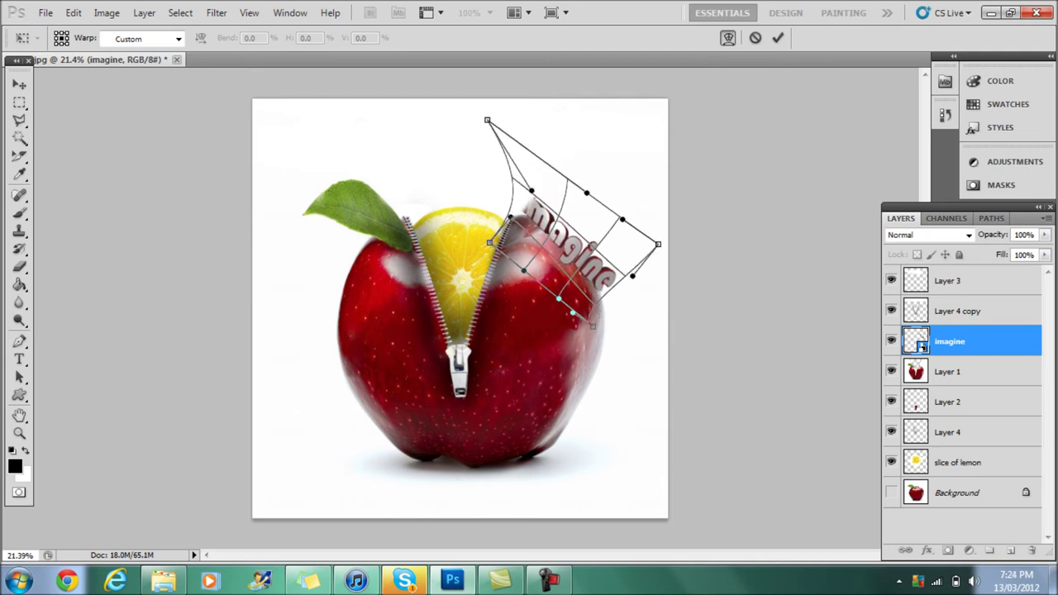
pyautogui.press('Return')
# Bring the imagine layer to the top of the stack and reapply the warp.
pyautogui.hotkey('ctrl', 'shift', ']')
pyautogui.click(73, 12)
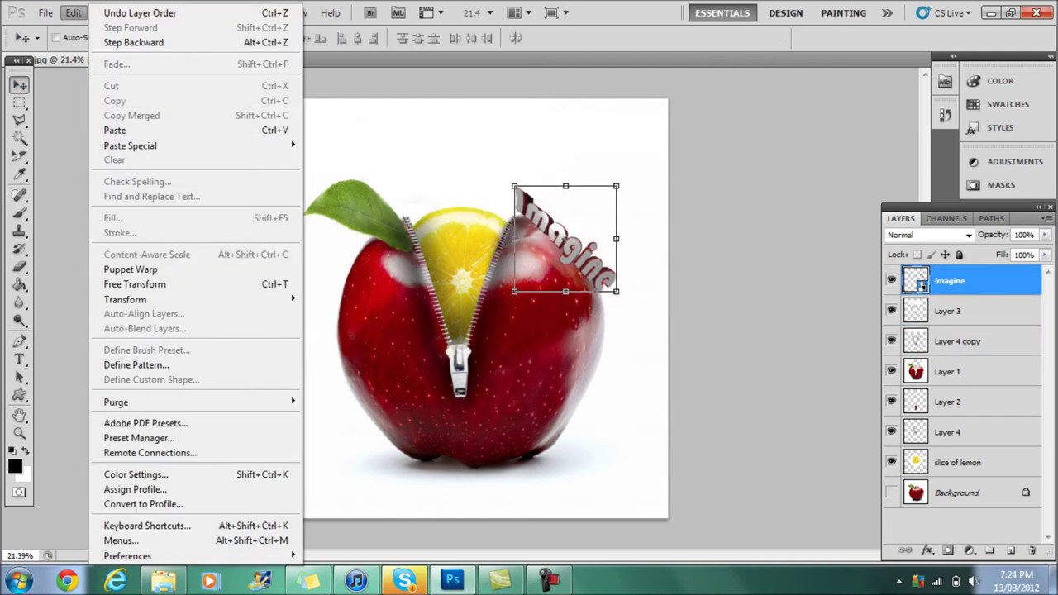
pyautogui.click(325, 395)
pyautogui.press('Return')
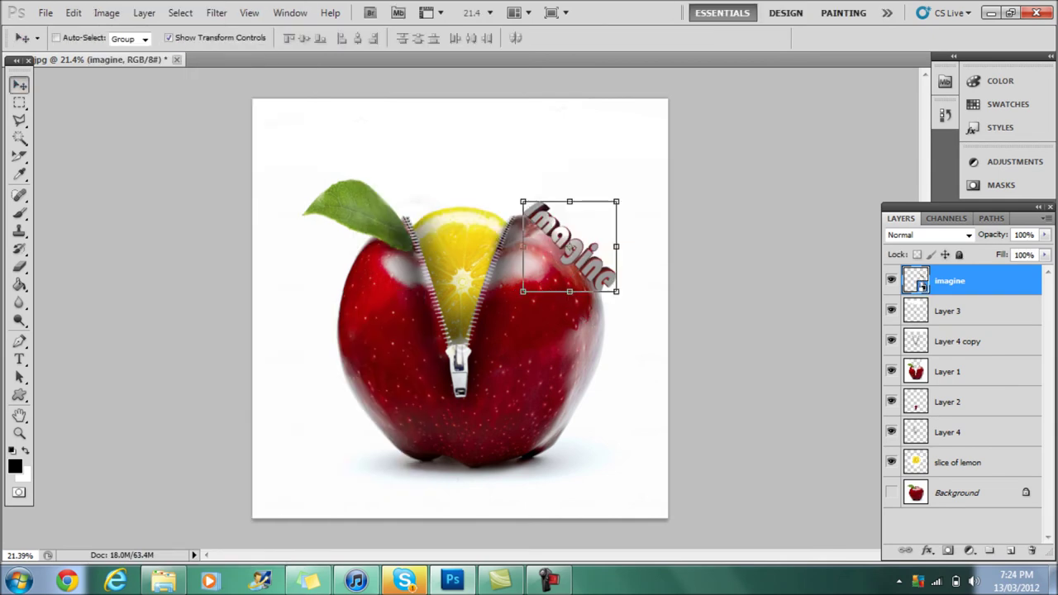
# Add a new empty layer below the imagine layer and zoom in.
pyautogui.press('z')
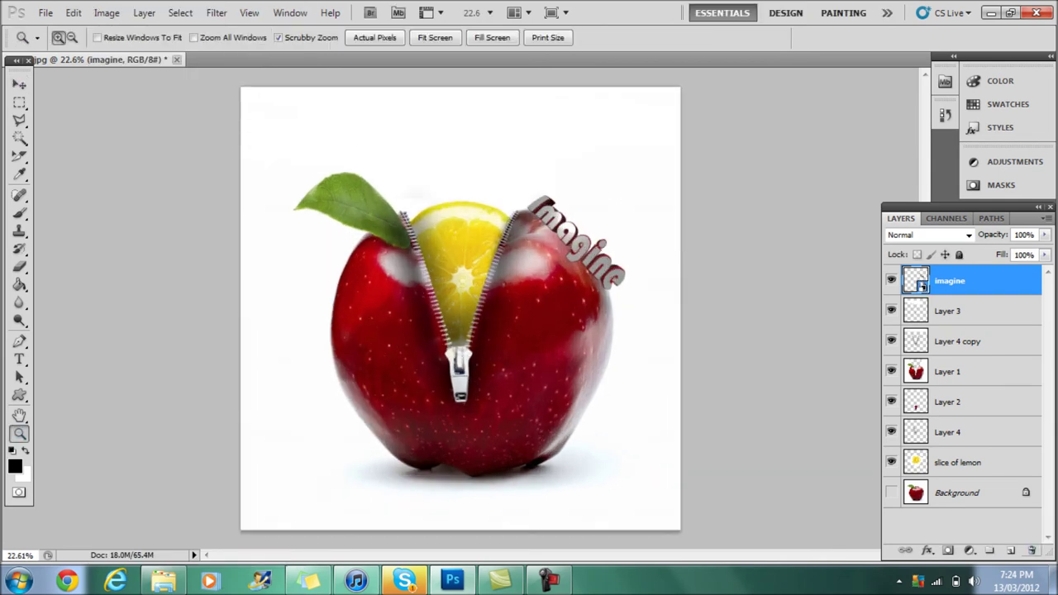
pyautogui.hotkey('ctrl', 'shift', 'alt', 'n')
pyautogui.hotkey('ctrl', '[')
pyautogui.hotkey('ctrl', '+')
# Paint a dark brush stroke under the imagine text, then undo it.
pyautogui.press('b')
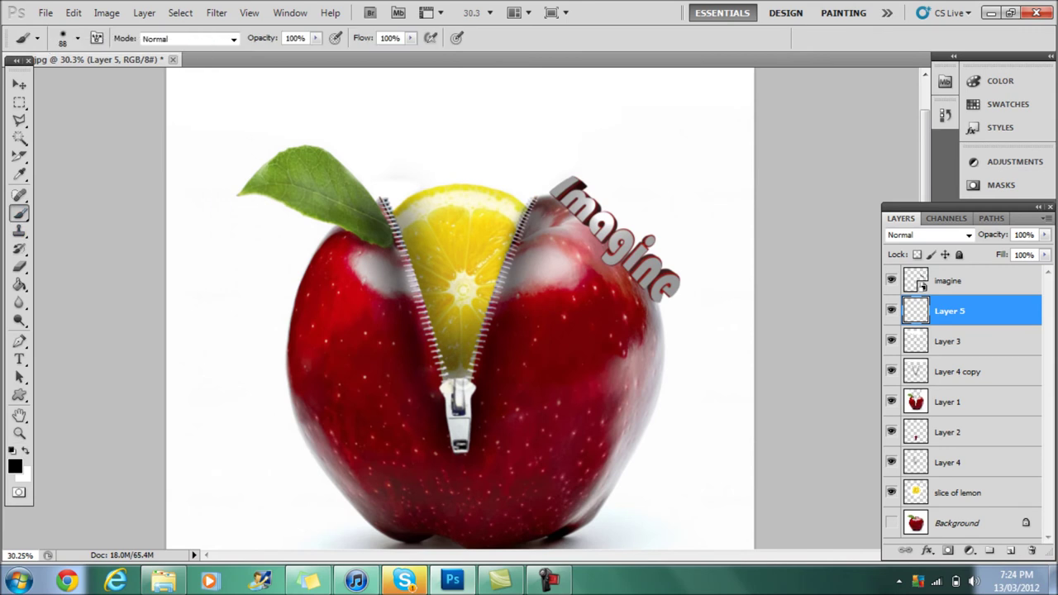
pyautogui.click(77, 38)
pyautogui.press('Return')
pyautogui.moveTo(553, 197); pyautogui.dragTo(628, 277)
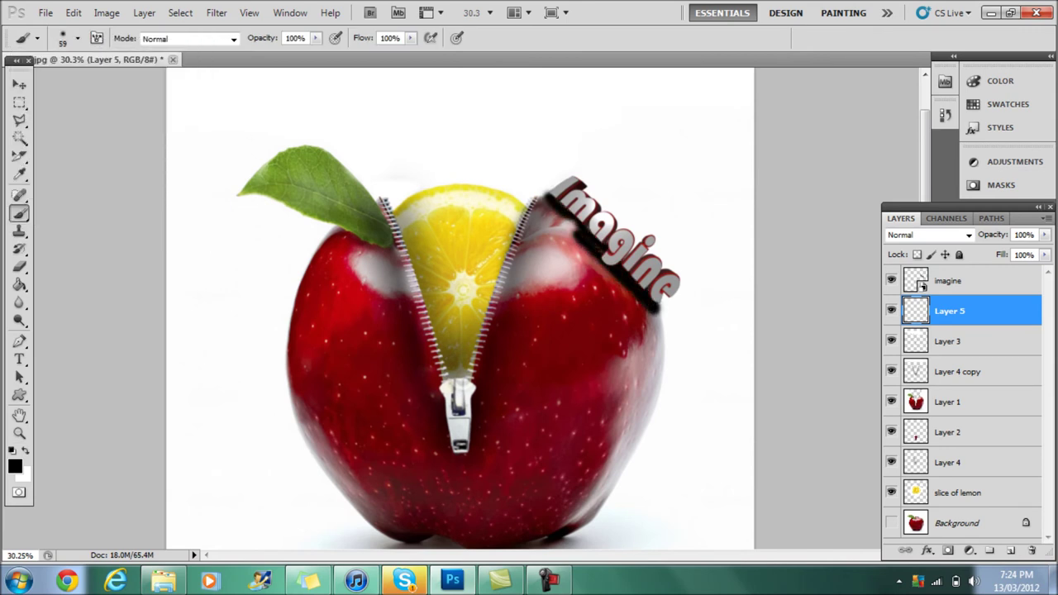
pyautogui.hotkey('ctrl', 'alt', 'z')
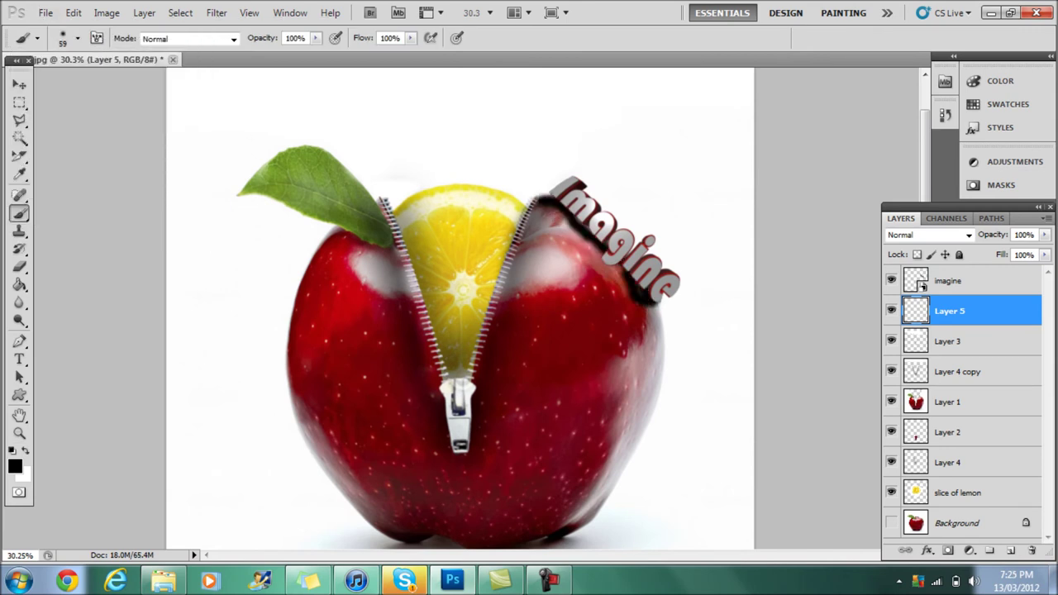
# Soften the shadow layer with a Gaussian Blur.
pyautogui.click(217, 12)
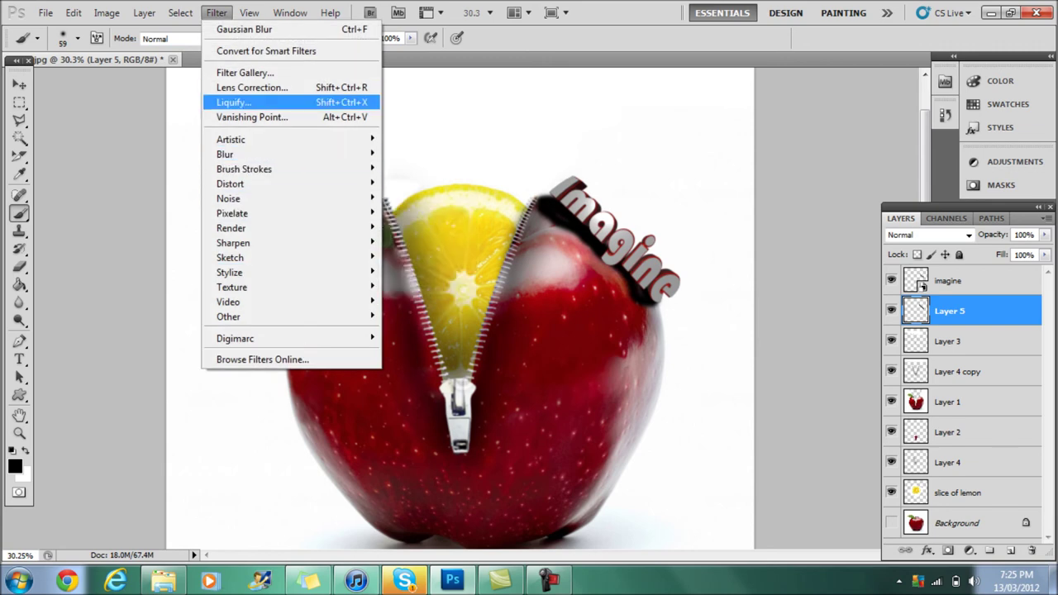
pyautogui.click(418, 212)
pyautogui.press('Return')
# Switch to the Eraser and zoom out to fit the whole image.
pyautogui.press('e')
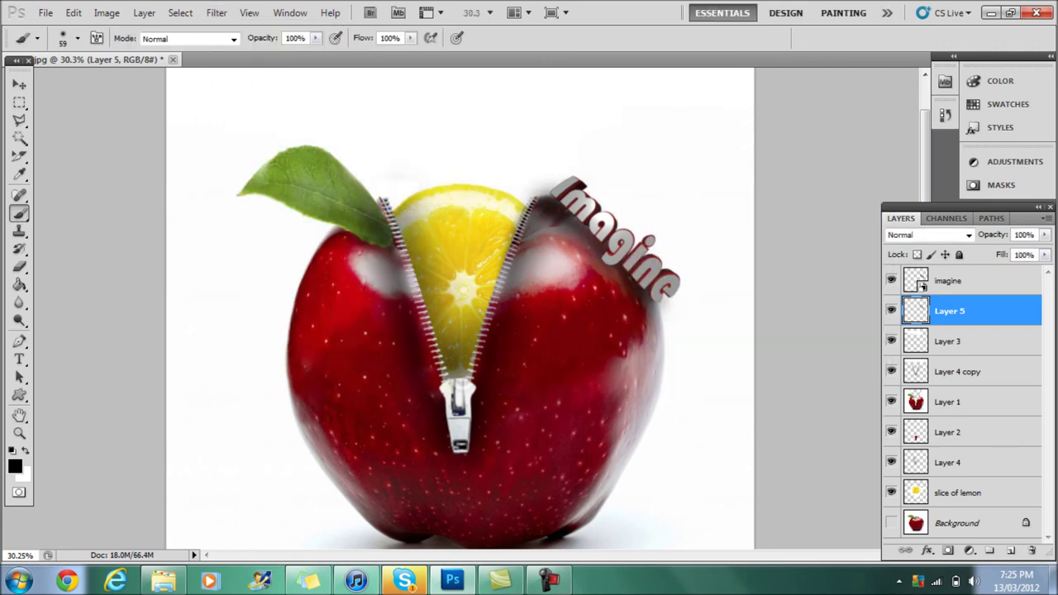
pyautogui.scroll(5, 406, 212)
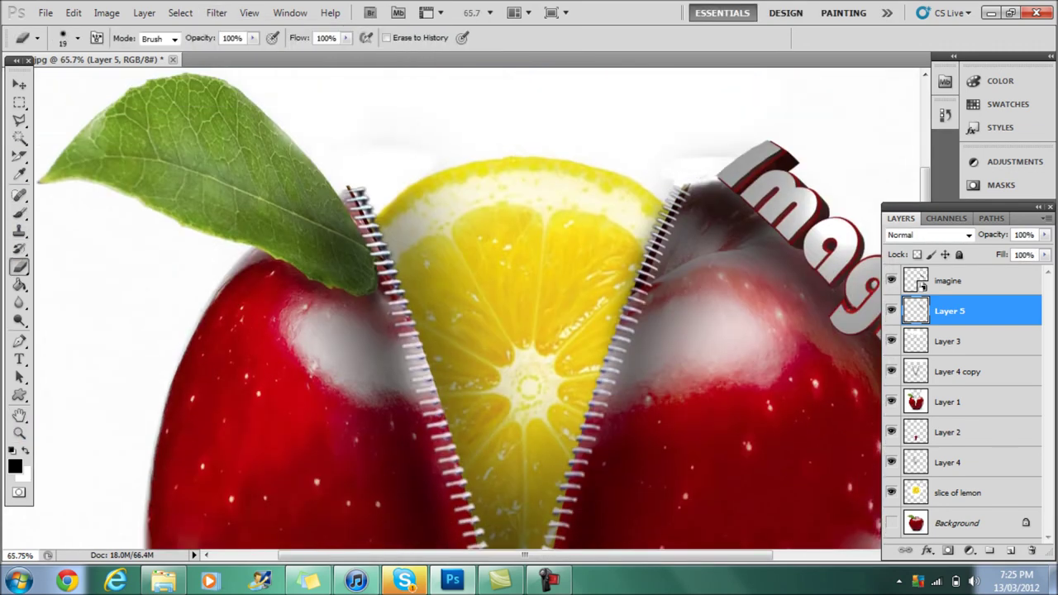
pyautogui.click(20, 433)
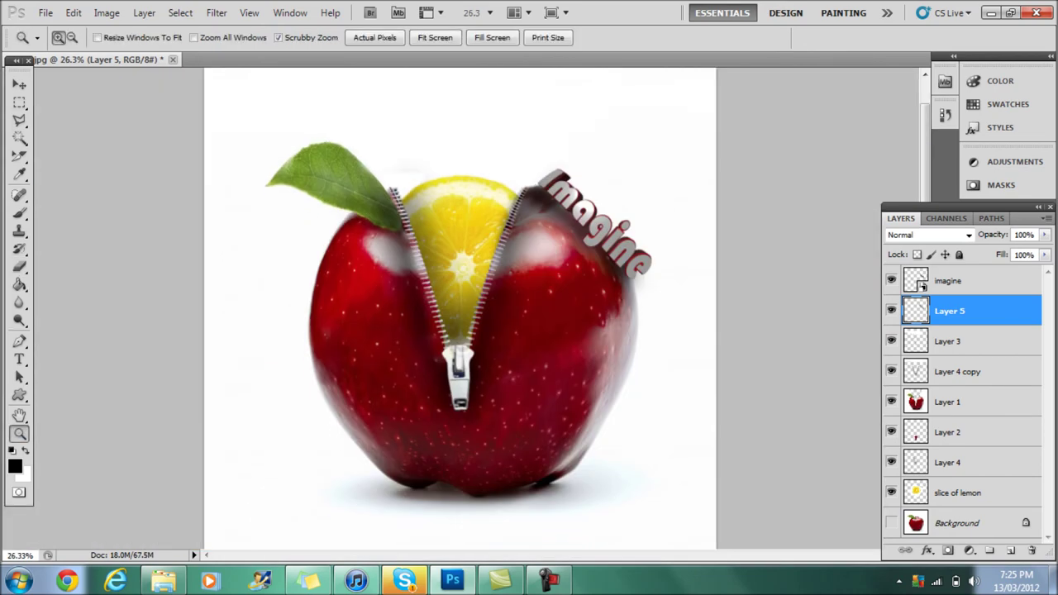
pyautogui.click(989, 13)
pyautogui.click(452, 581)
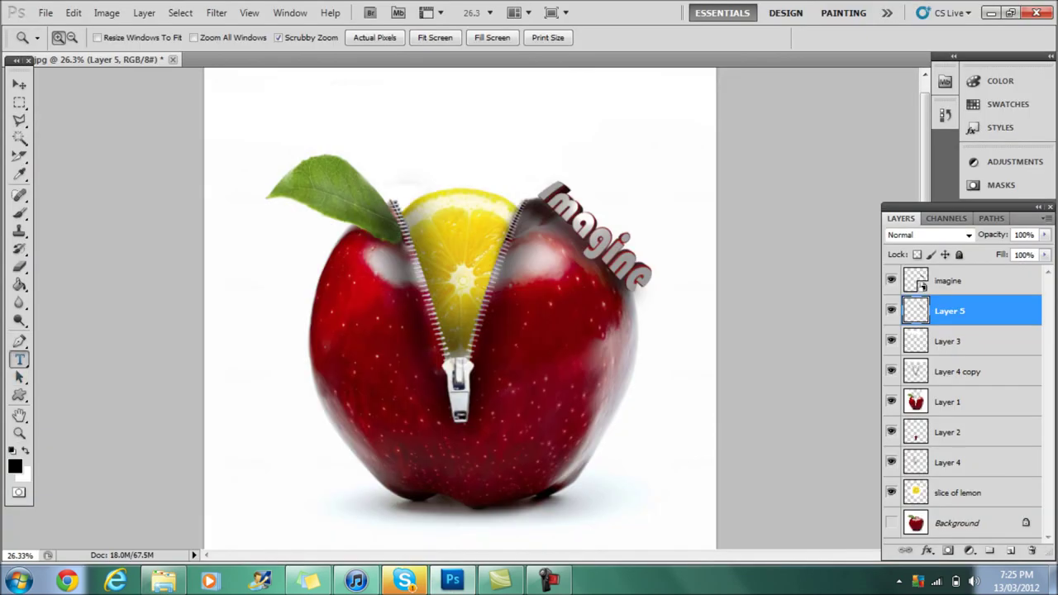
# Type the credit text in a text box above the apple and commit it.
pyautogui.moveTo(205, 71); pyautogui.dragTo(354, 165)
pyautogui.keyDown('ctrl'); pyautogui.click(591, 236); pyautogui.keyUp('ctrl')
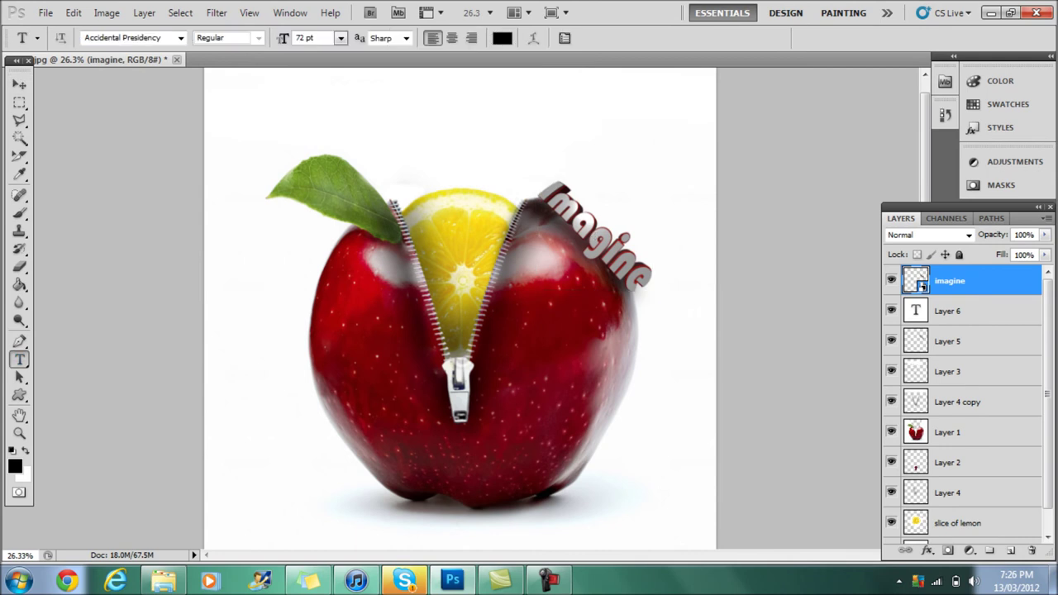
pyautogui.hotkey('ctrl', 'z')
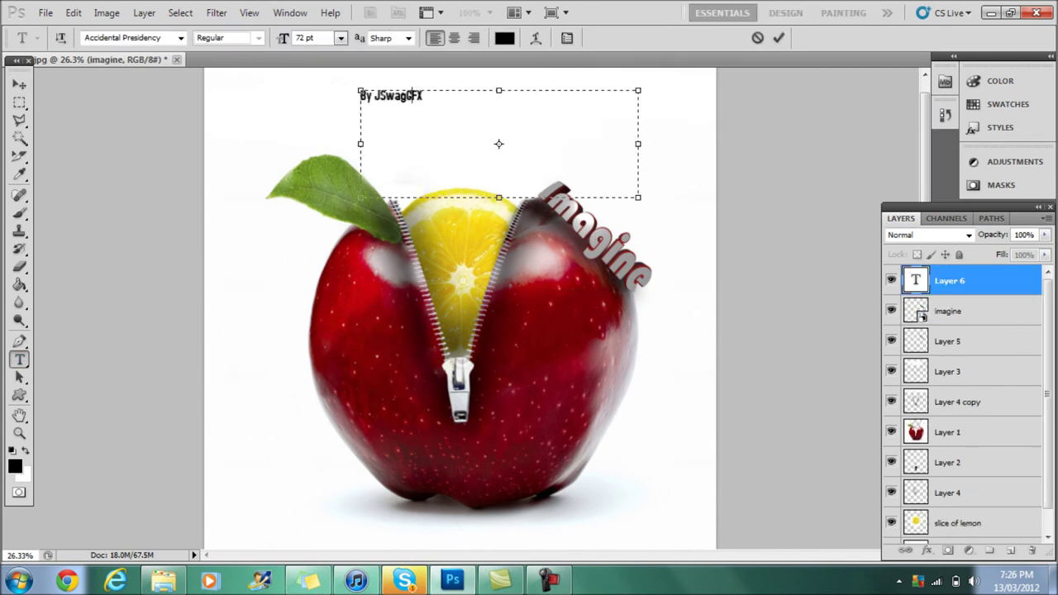
pyautogui.click(779, 38)
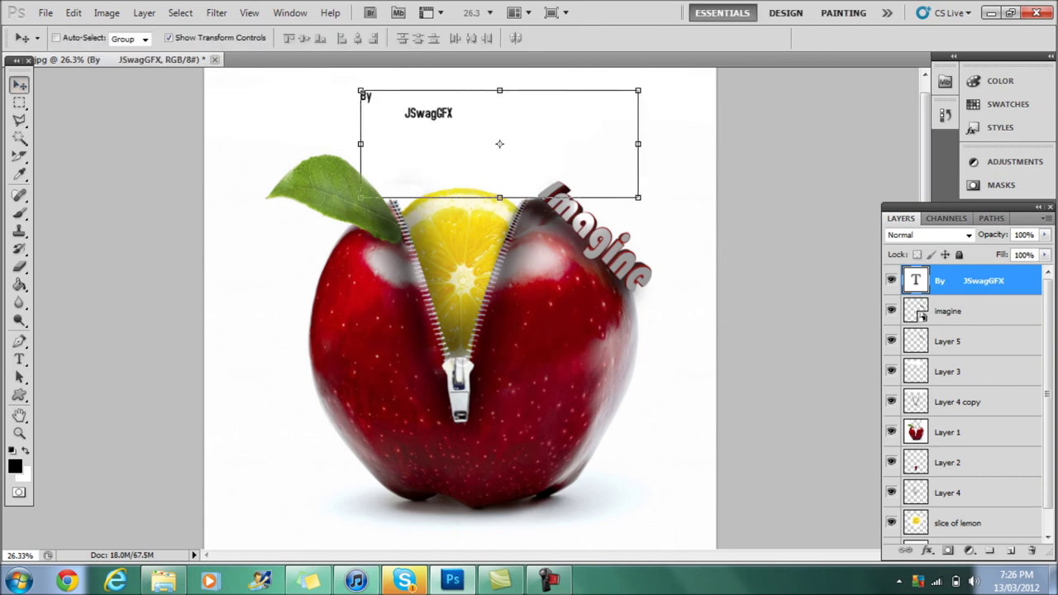
# Drag the logo image from the logos folder into the artwork and place it.
pyautogui.click(452, 581)
pyautogui.click(163, 581)
pyautogui.moveTo(809, 331)
pyautogui.mouseDown()
pyautogui.moveTo(446, 529)
pyautogui.moveTo(454, 314)
pyautogui.moveTo(401, 169)
pyautogui.mouseUp()
pyautogui.press('v')
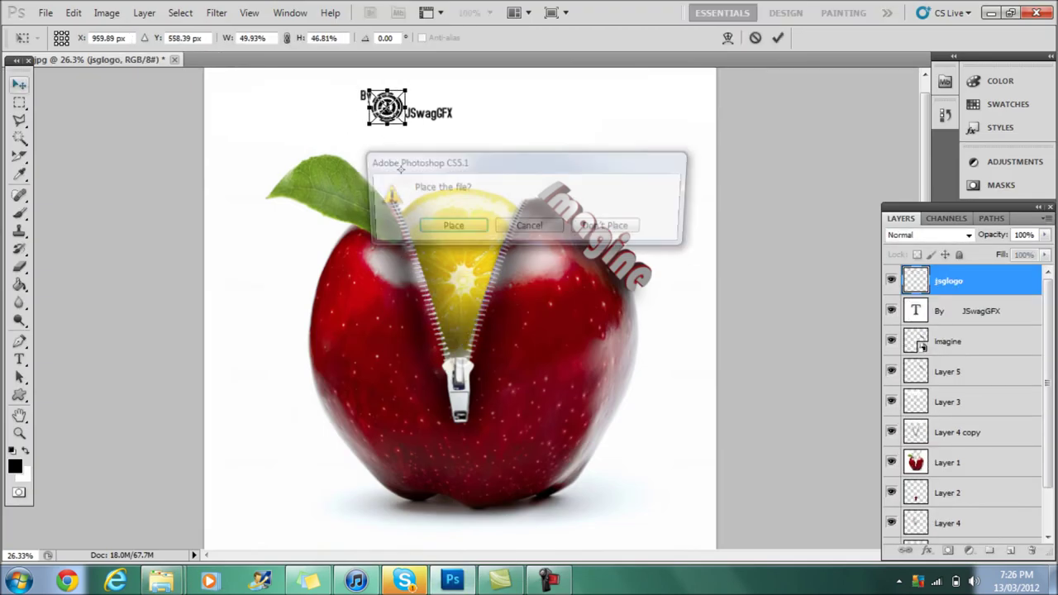
# Merge the logo layer with the credit text layer.
pyautogui.press('Return')
pyautogui.keyDown('shift'); pyautogui.click(975, 311); pyautogui.keyUp('shift')
pyautogui.click(144, 13)
pyautogui.click(170, 476)
# Shrink the merged logo with Free Transform and move it to the bottom-right corner.
pyautogui.hotkey('ctrl', '-')
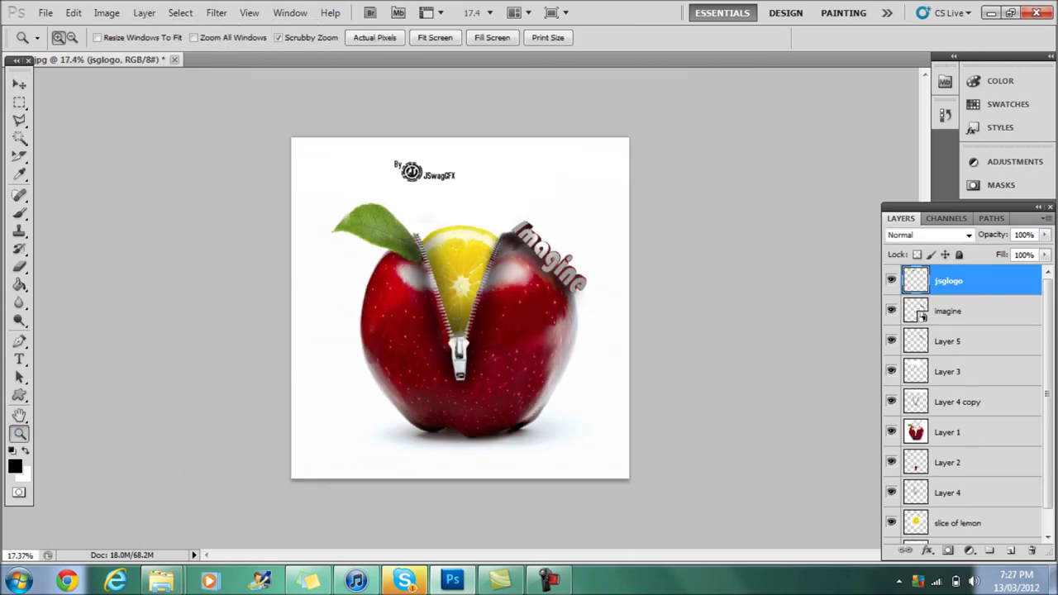
pyautogui.hotkey('ctrl', 't')
pyautogui.press('z')
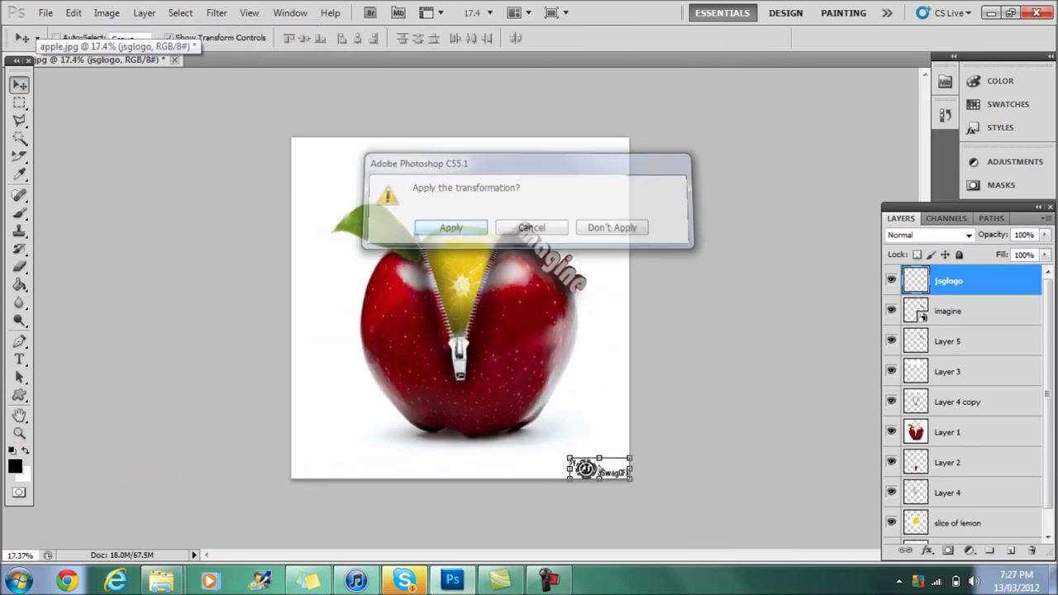
pyautogui.press('Return')
pyautogui.hotkey('ctrl', '0')
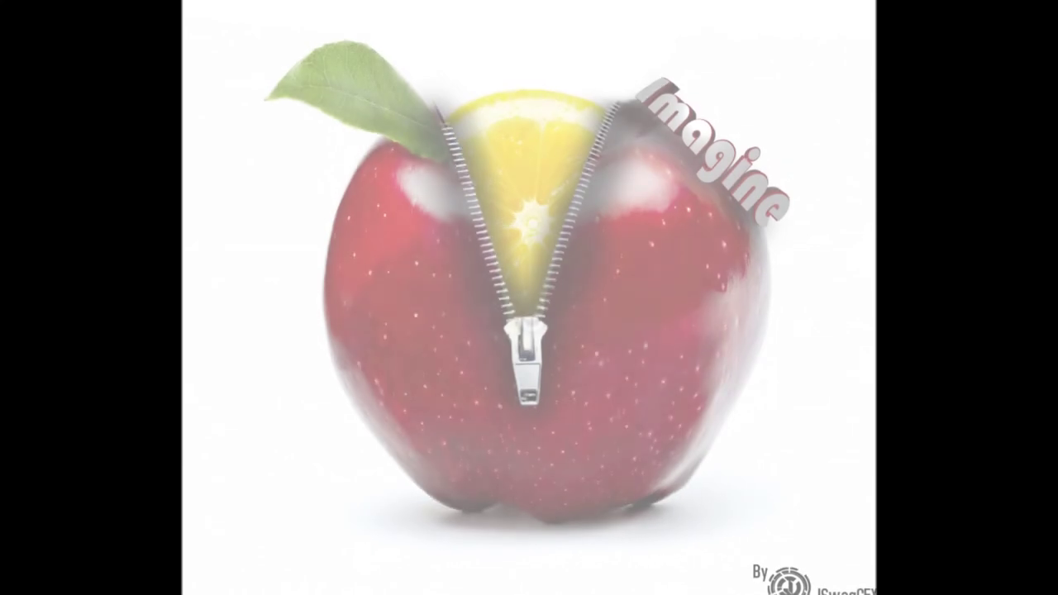